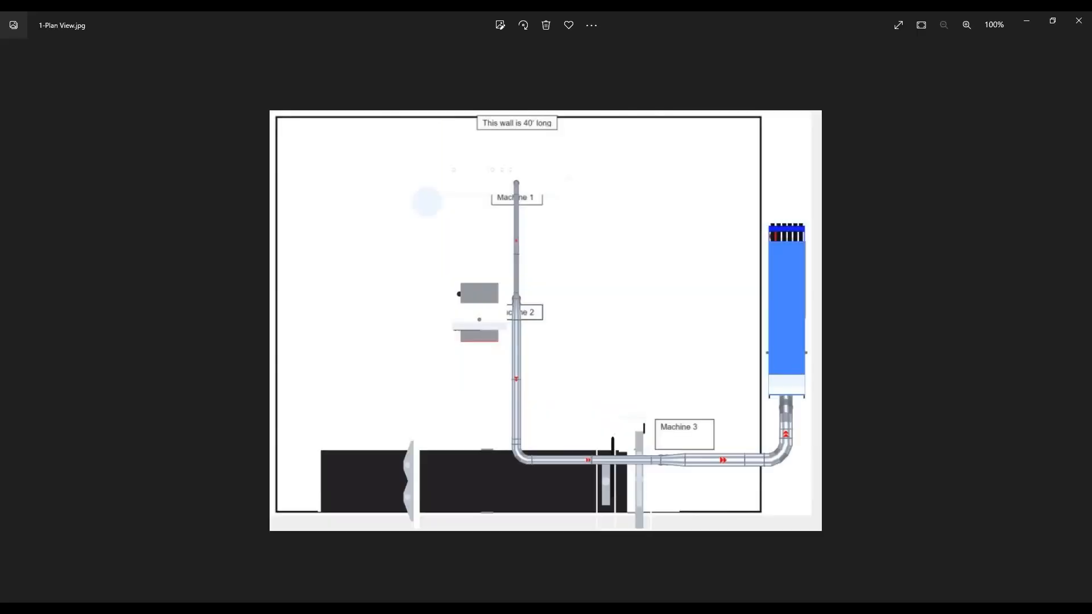
Step: Examine the plan, back and left view images of the duct layout, comparing how the duct runs connect the machines to the collector
scroll(611, 329, "up", 1)
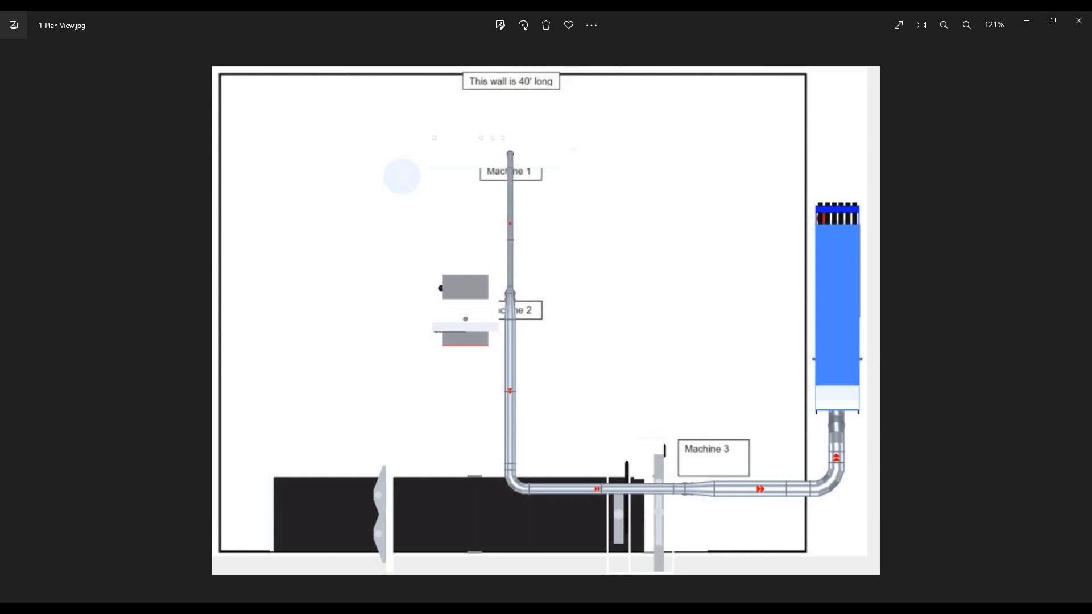
key("Right")
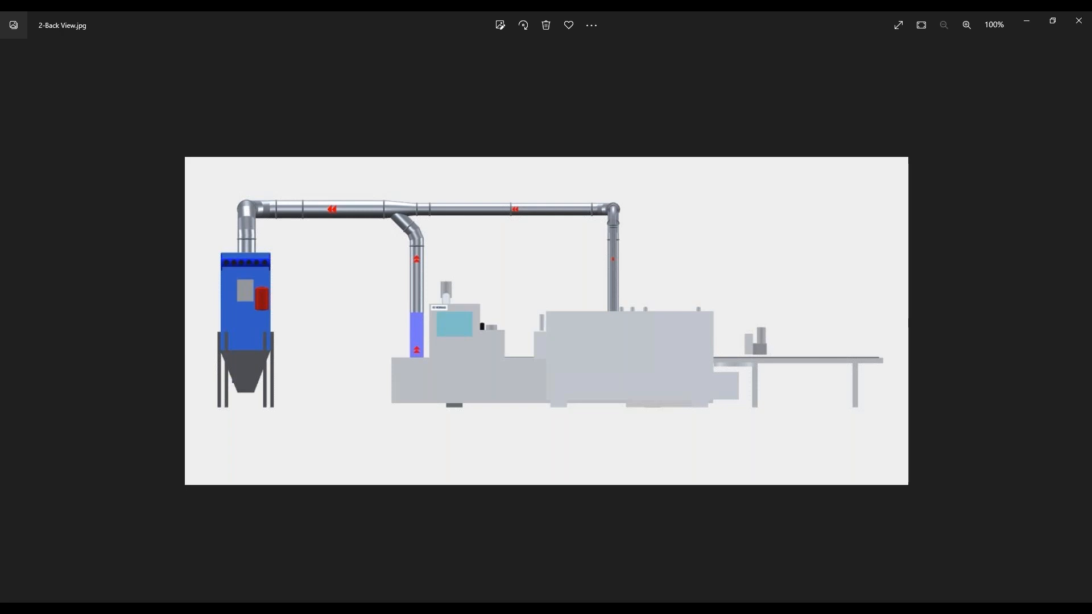
key("Right")
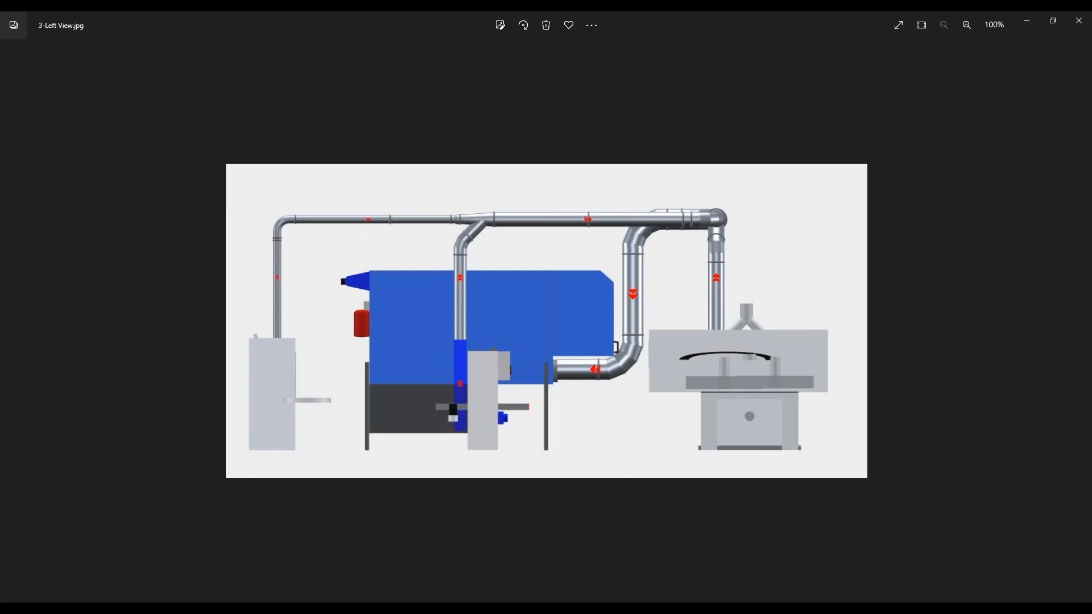
key("alt+Tab")
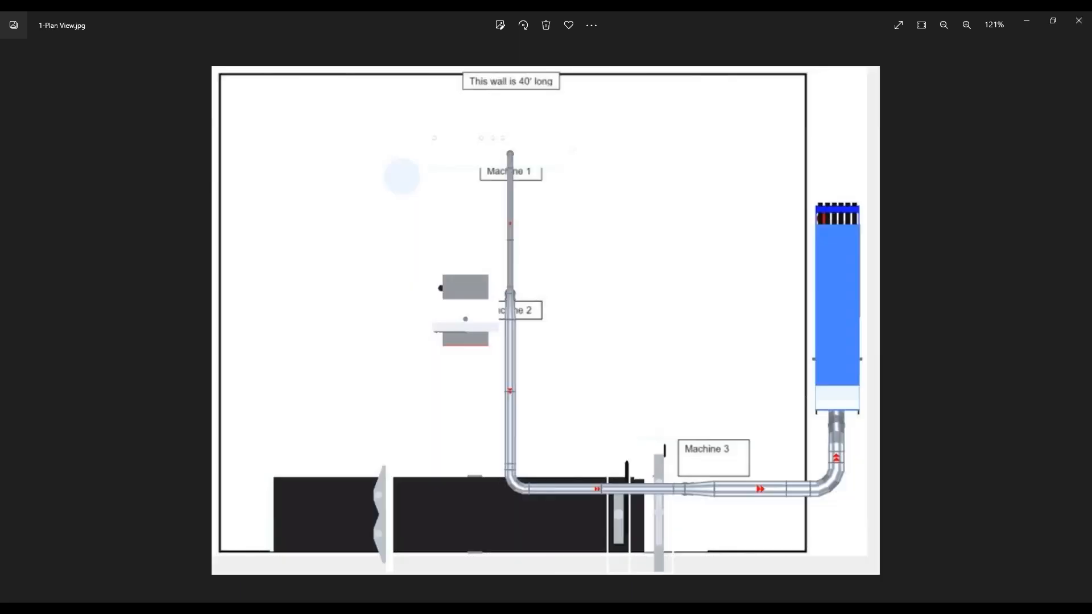
key("Right")
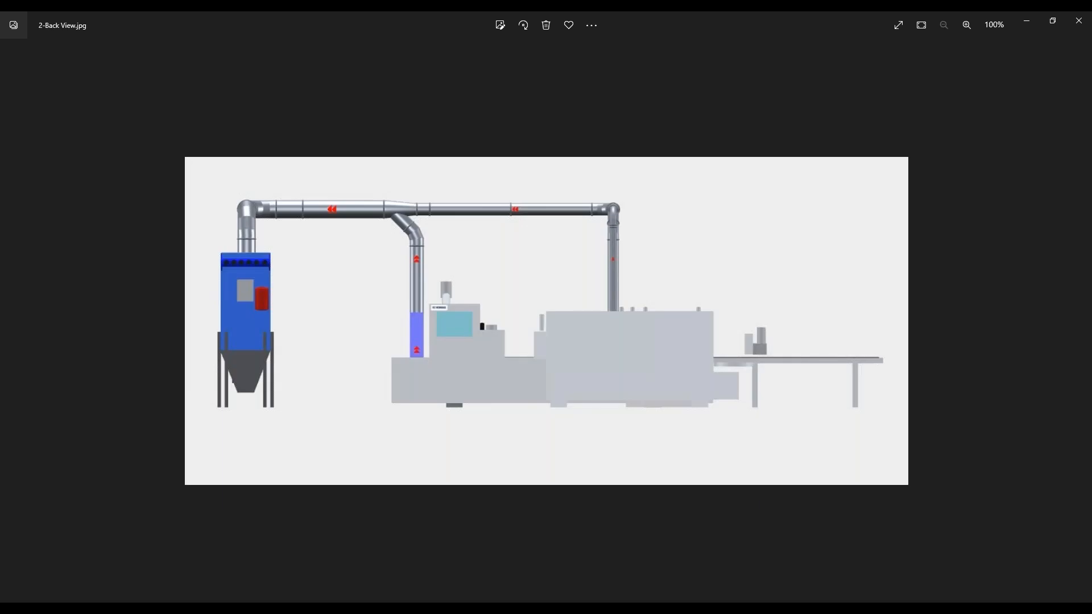
key("Right")
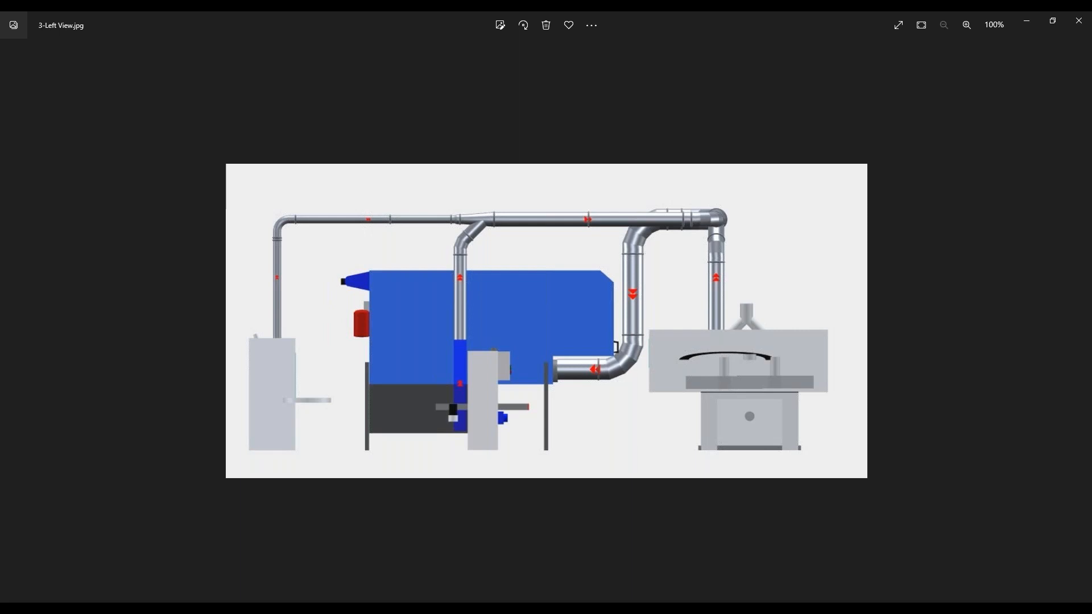
key("alt+Tab")
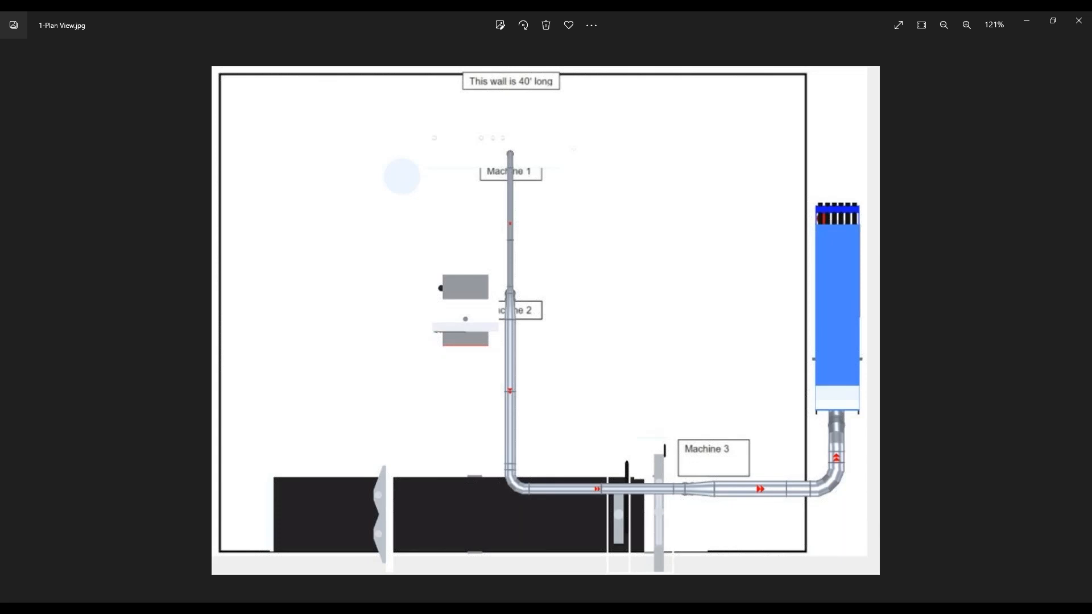
key("alt+Tab")
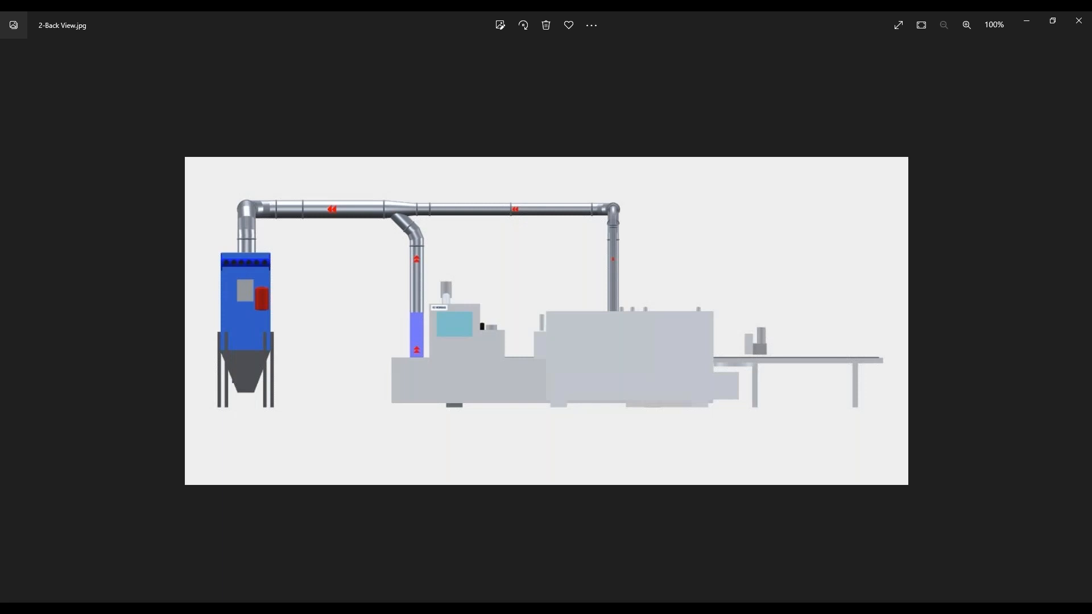
key("alt+Tab")
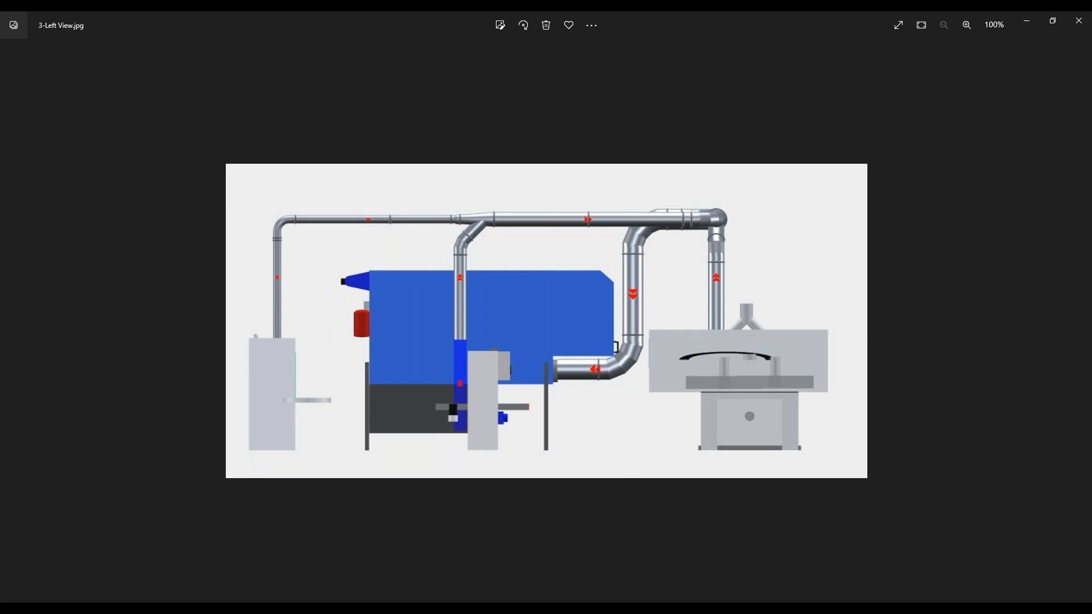
Step: Compare the back, front and left view images of the duct layout, and enlarge the right view for inspection
key("Left")
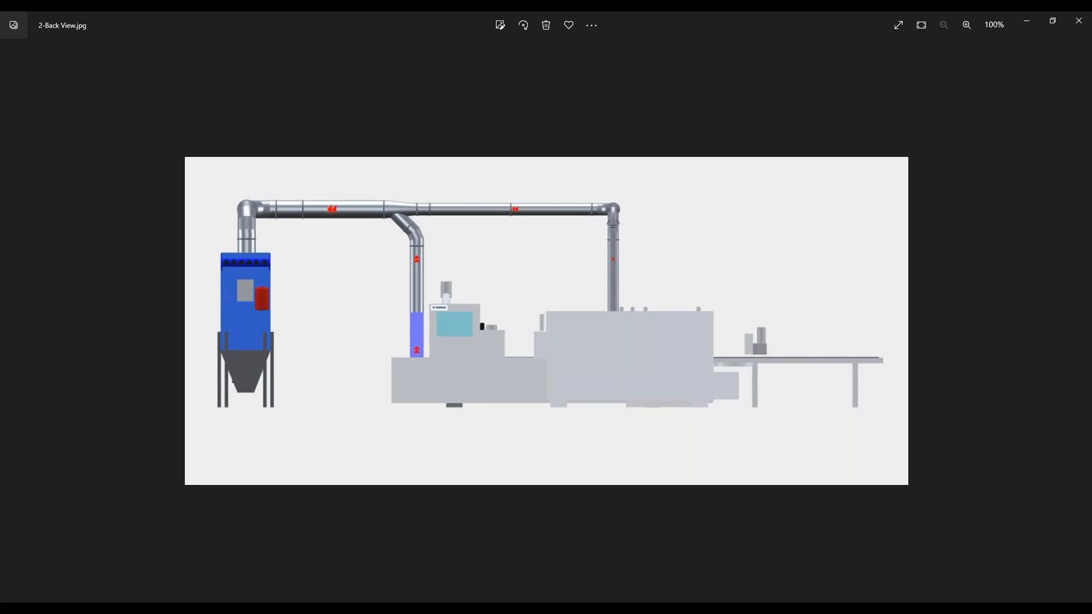
key("Right")
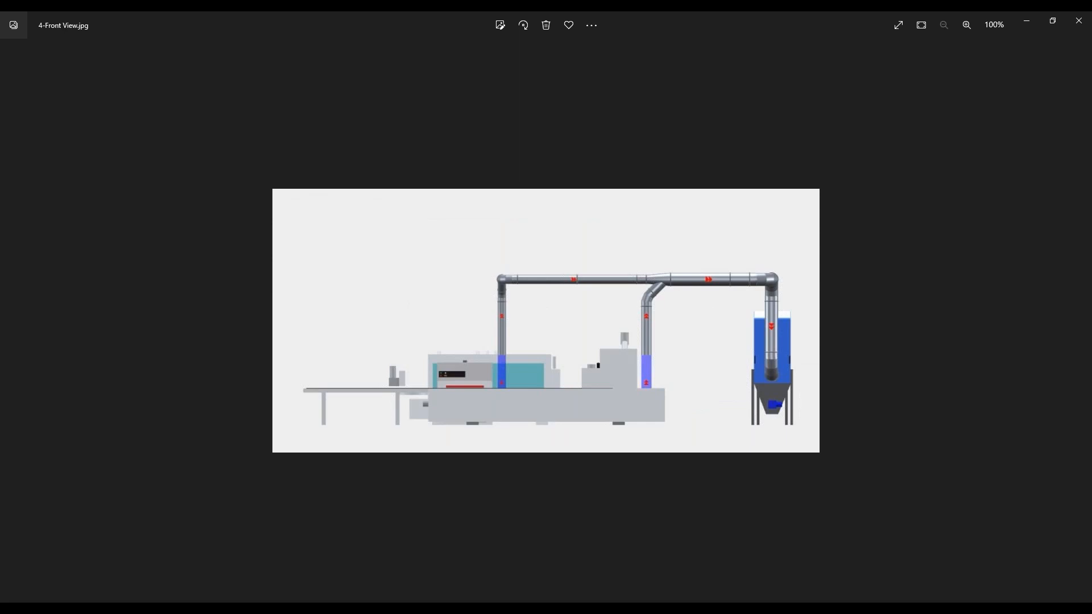
key("ctrl+plus")
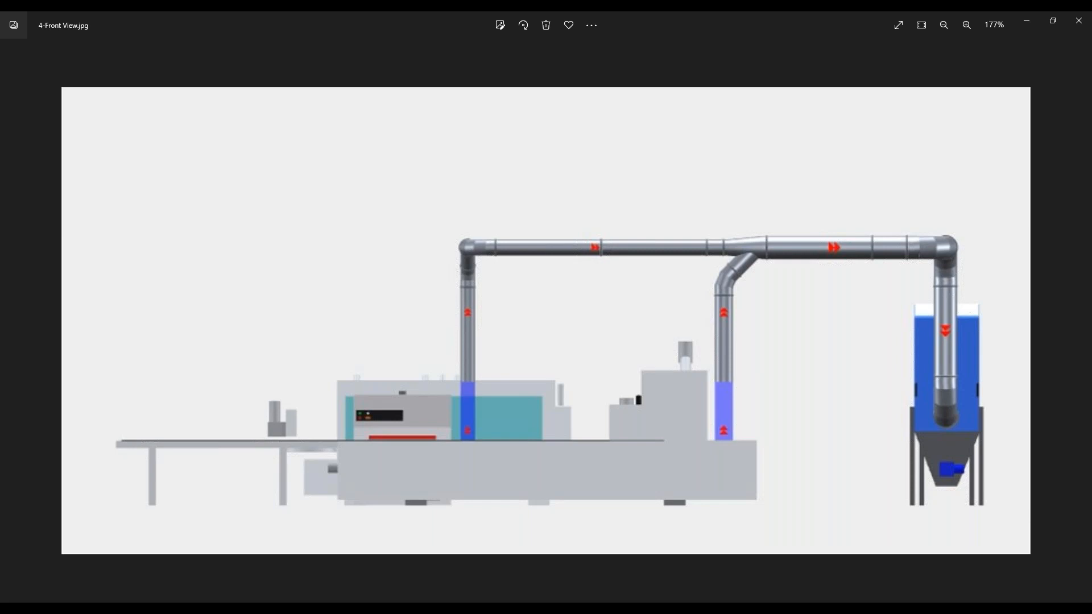
key("Right")
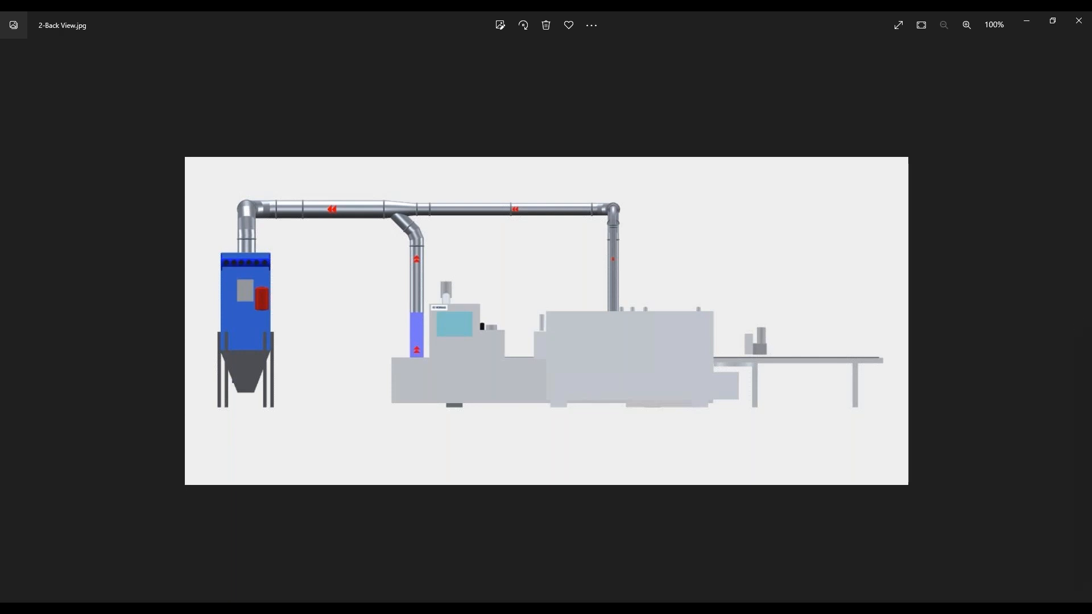
key("Right")
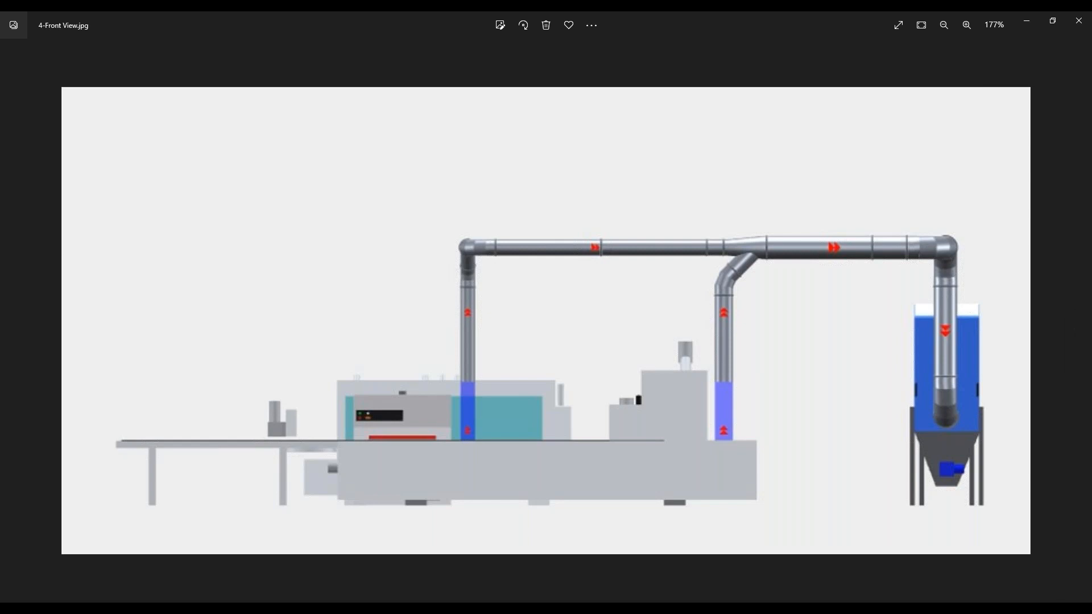
key("Left")
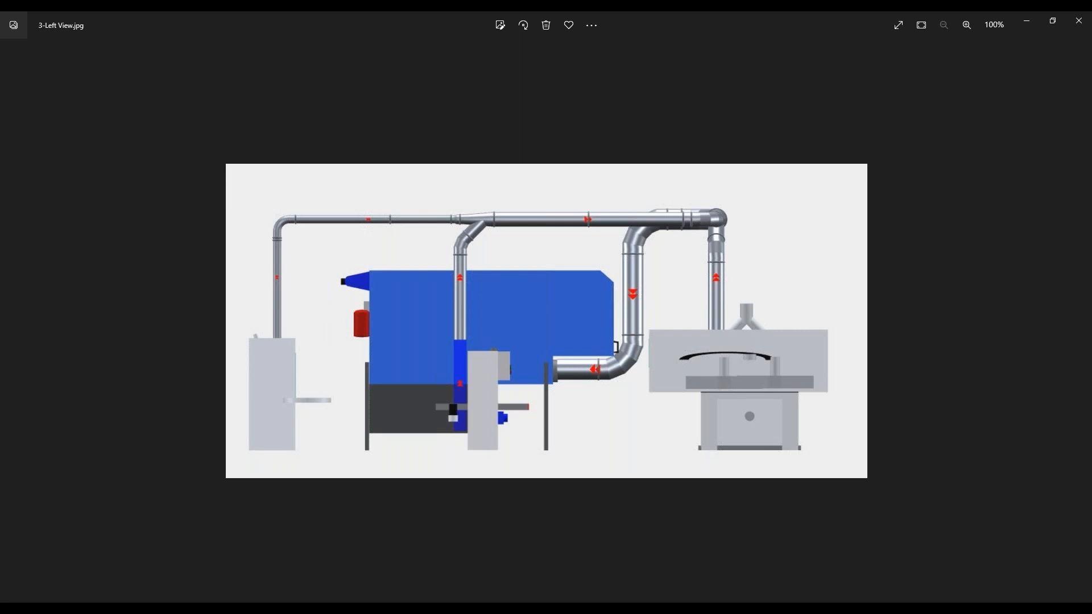
key("Right")
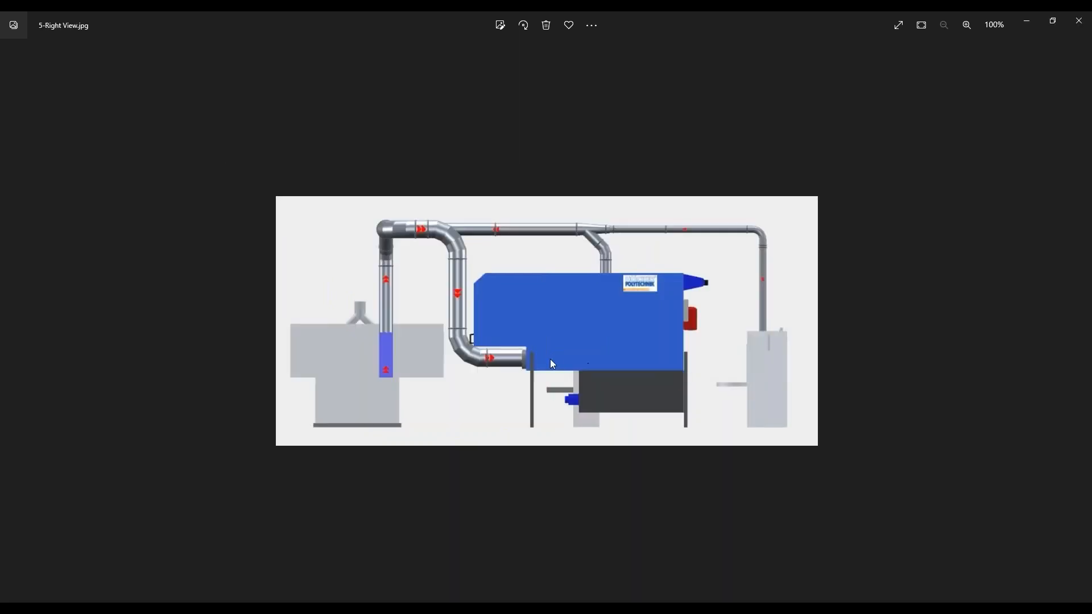
scroll(550, 360, "up", 3)
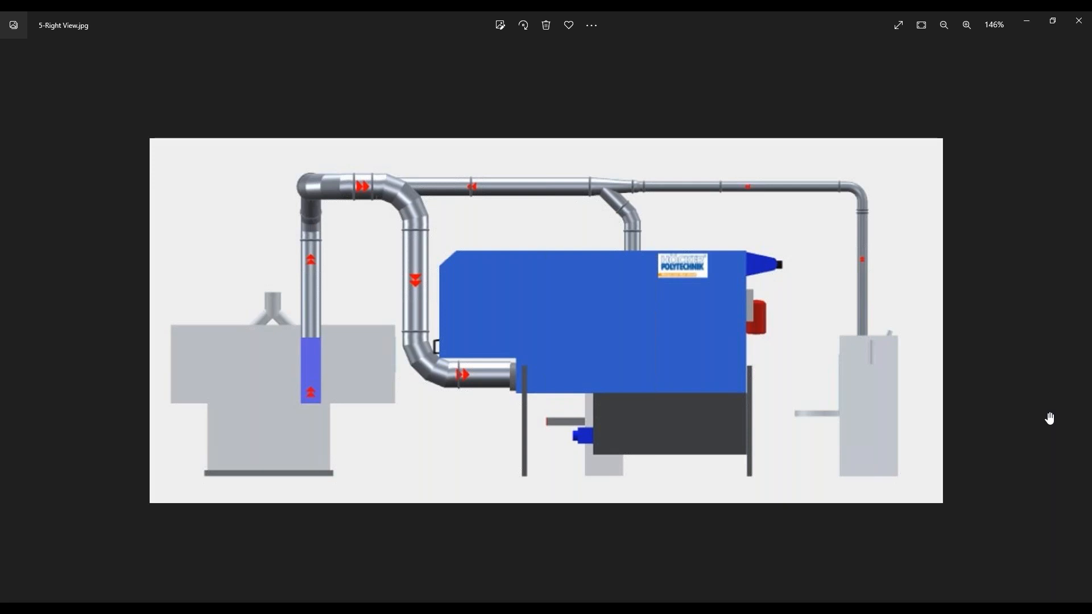
Step: Switch to Duct Quote in Chrome and open the Adv Webinar 20220727 layout of the Training July 2022 project
mouse_move(349, 610)
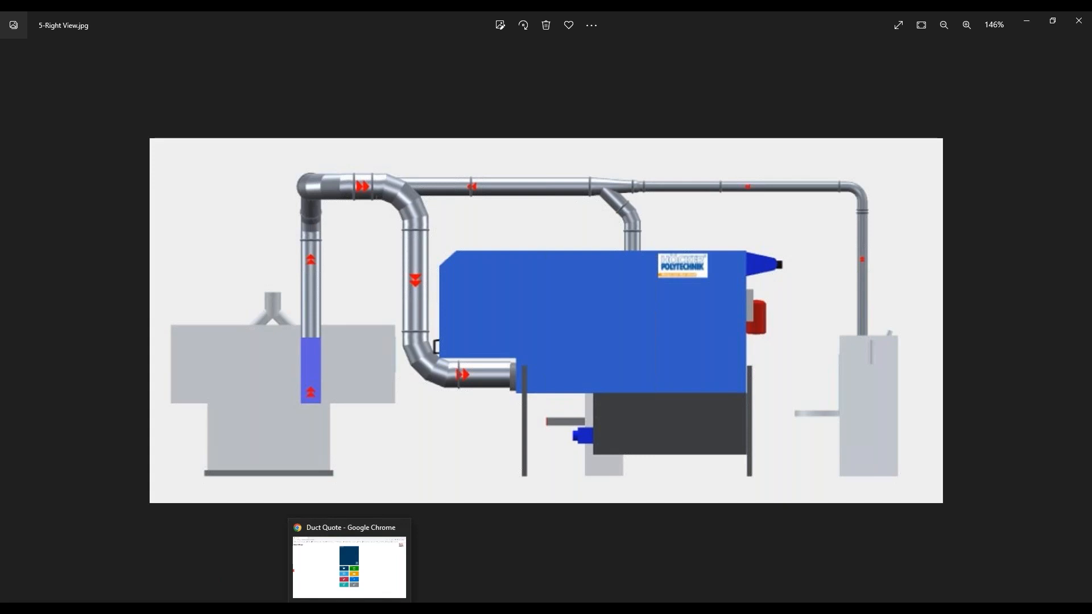
left_click(349, 611)
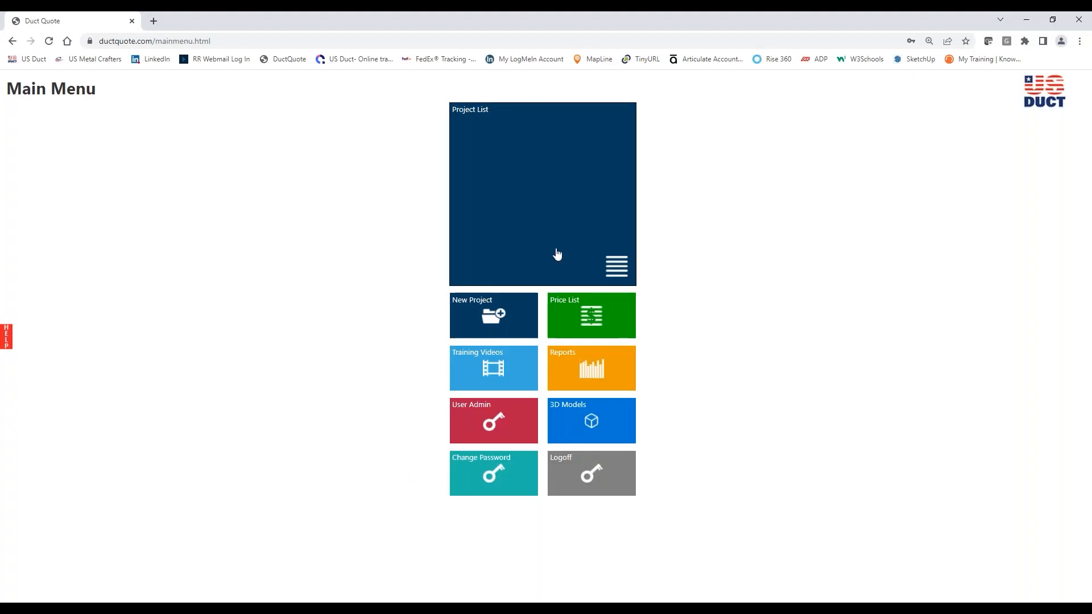
left_click(561, 231)
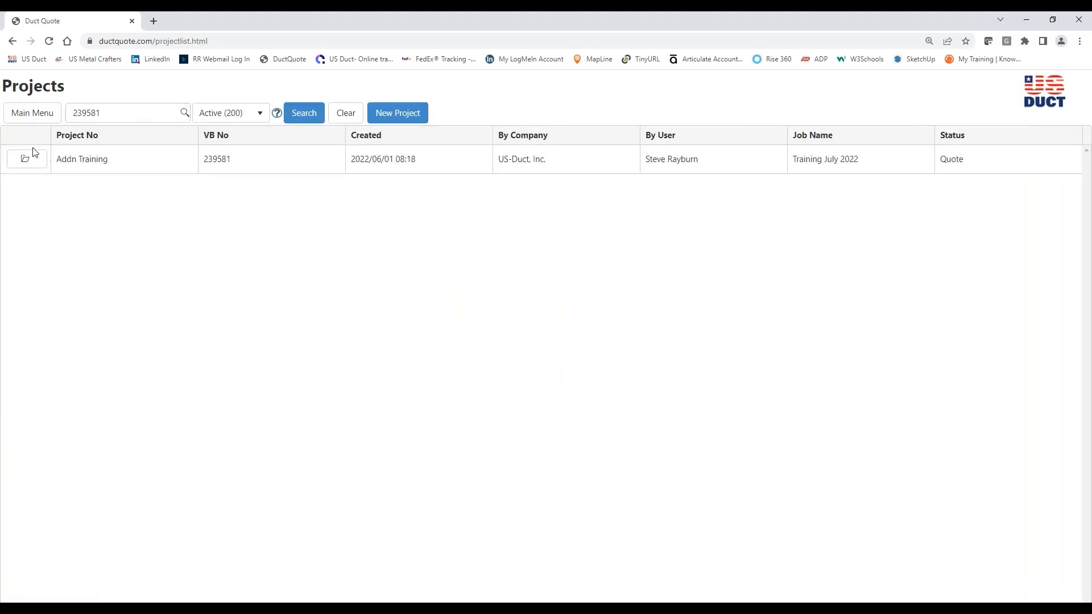
left_click(22, 161)
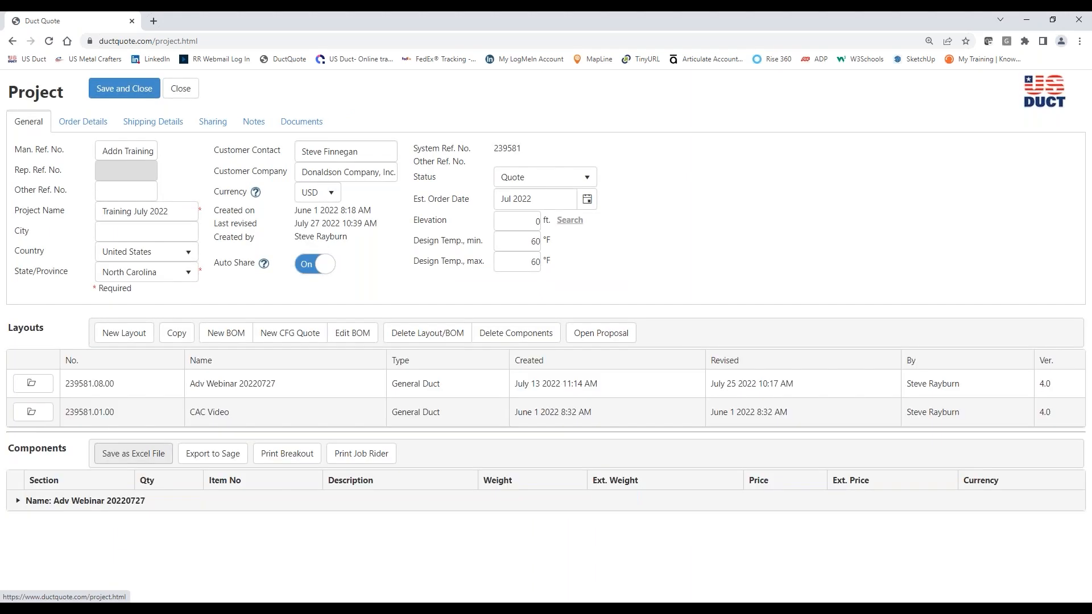
left_click(34, 383)
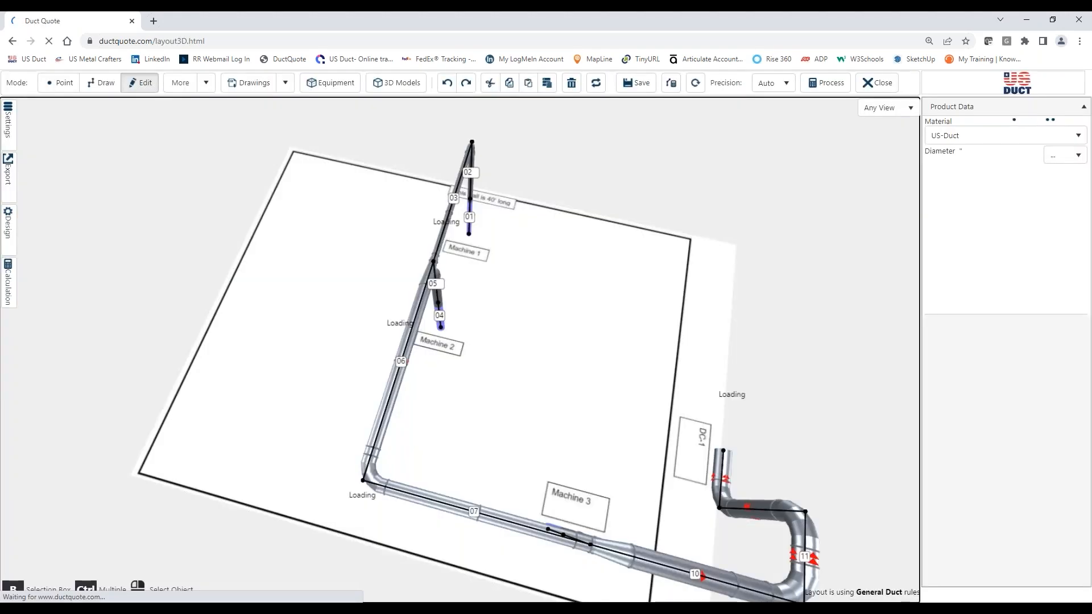
Step: Hide the section numbers, center line and section icons in the 3D layout's display settings
left_click_drag(561, 520, 669, 494)
left_click(8, 122)
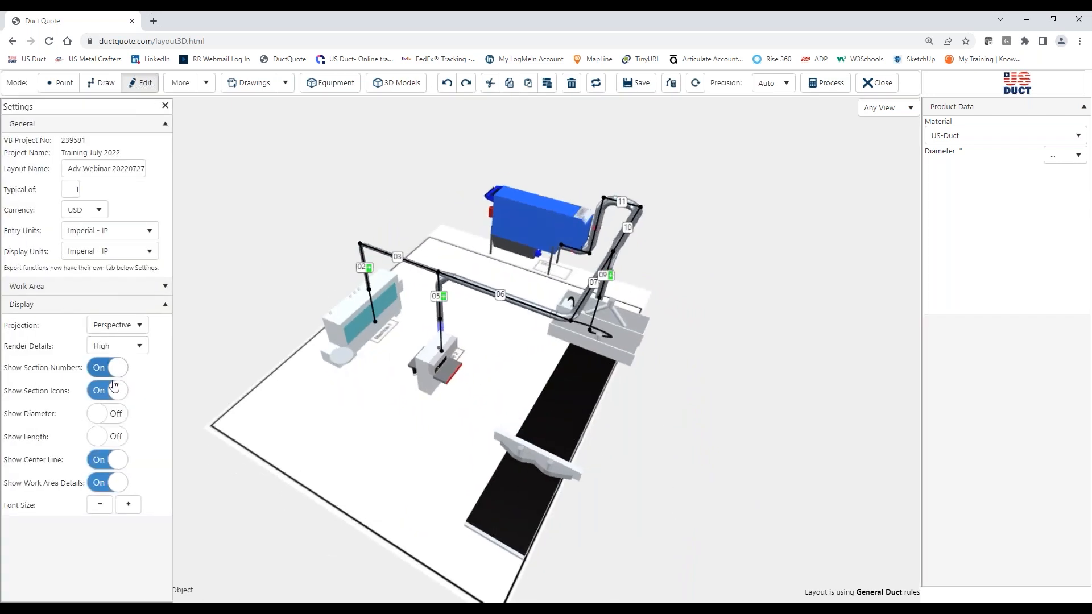
left_click(106, 367)
left_click(107, 460)
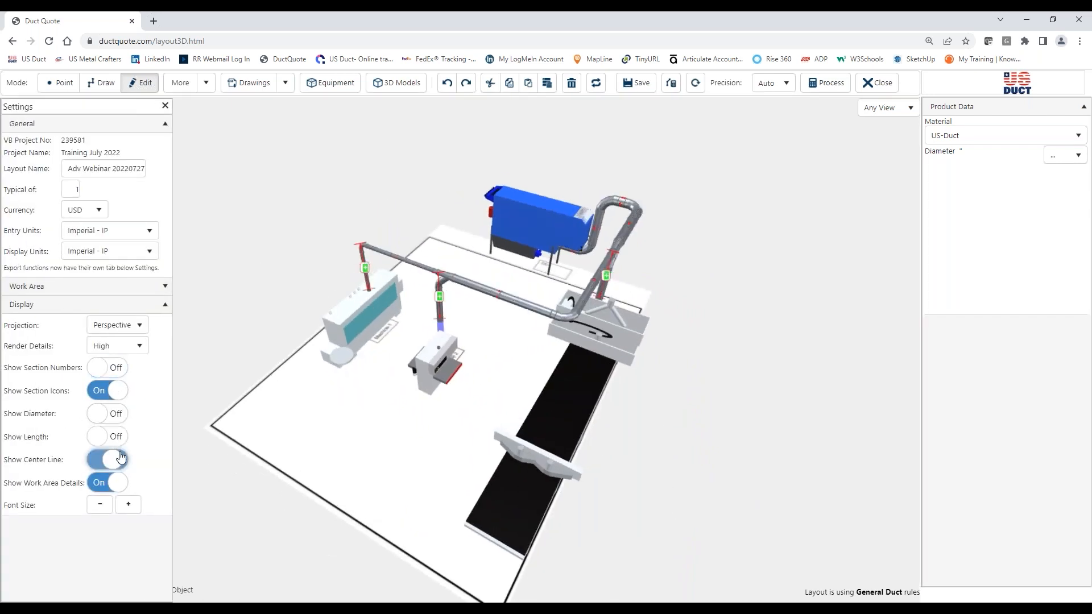
left_click(119, 392)
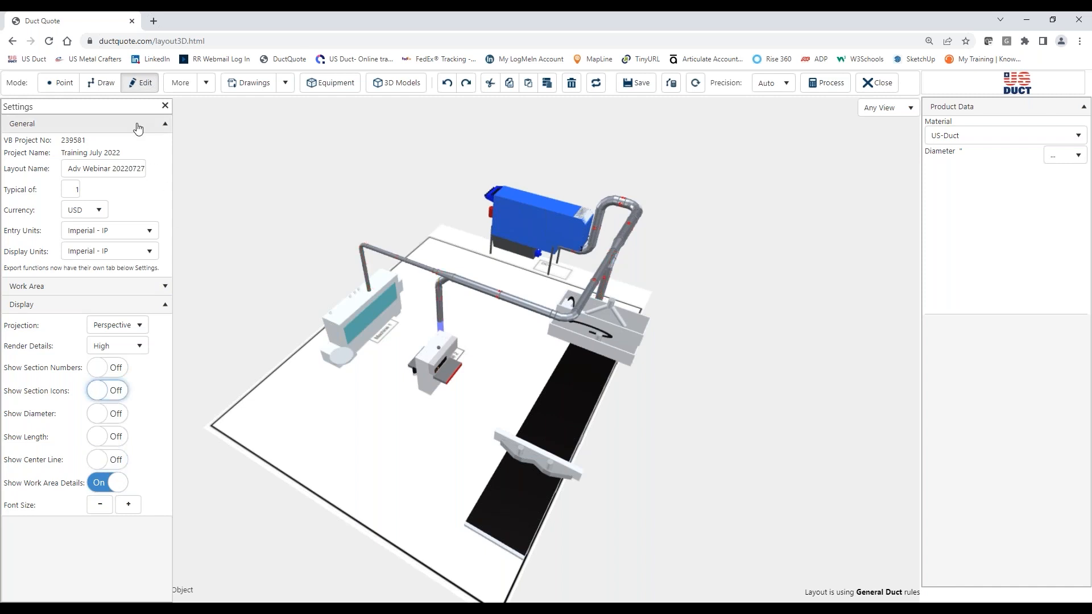
left_click(165, 107)
Step: Inspect the 3D duct layout from several sides and from above, and close the layout
left_click_drag(626, 477, 780, 444)
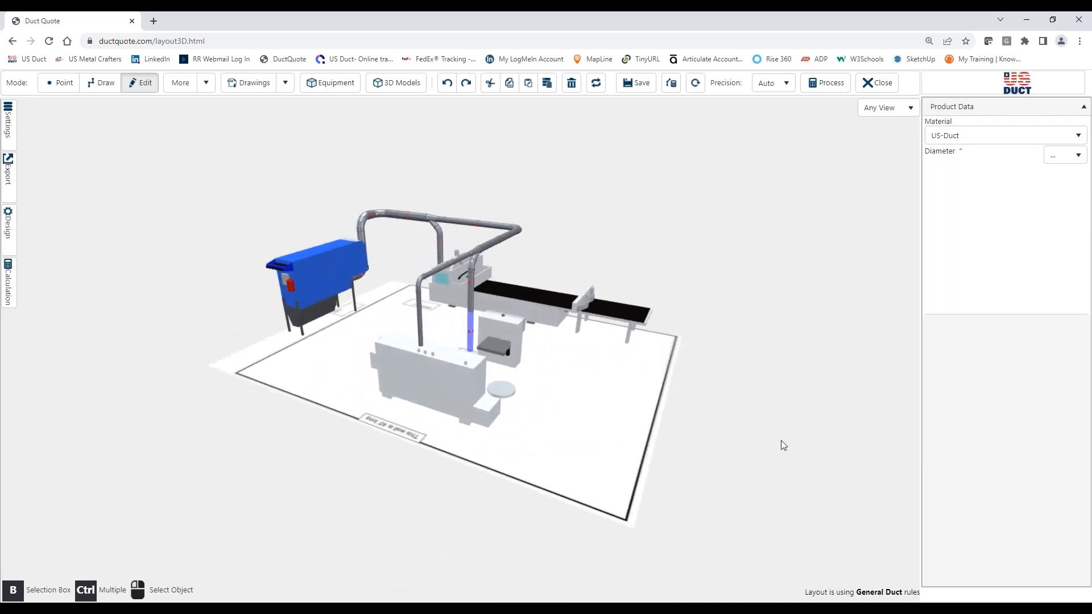
left_click_drag(516, 456, 795, 600)
left_click_drag(662, 559, 821, 472)
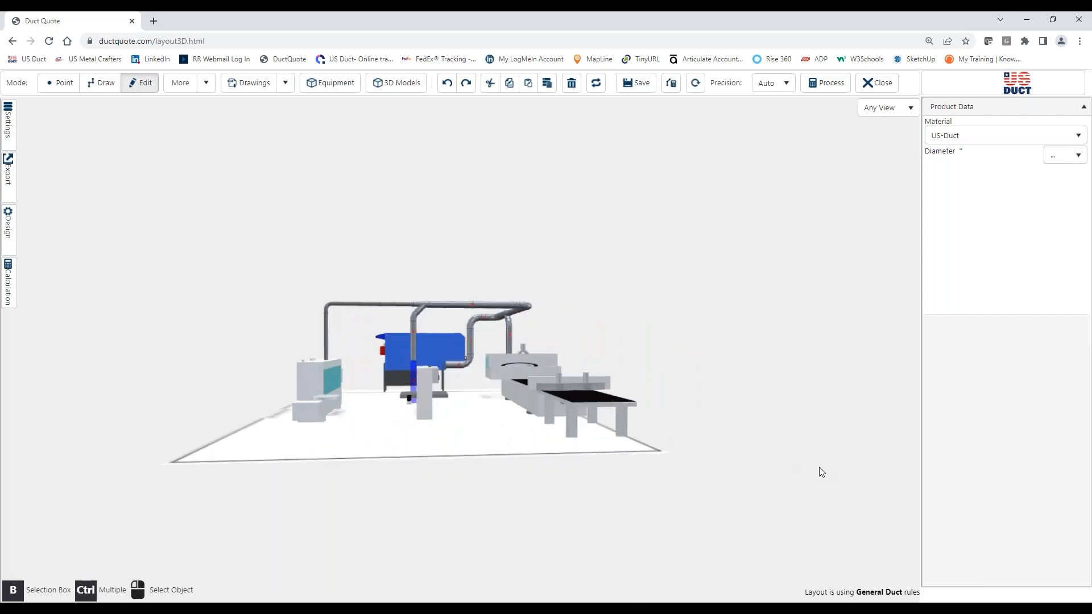
left_click_drag(362, 476, 80, 516)
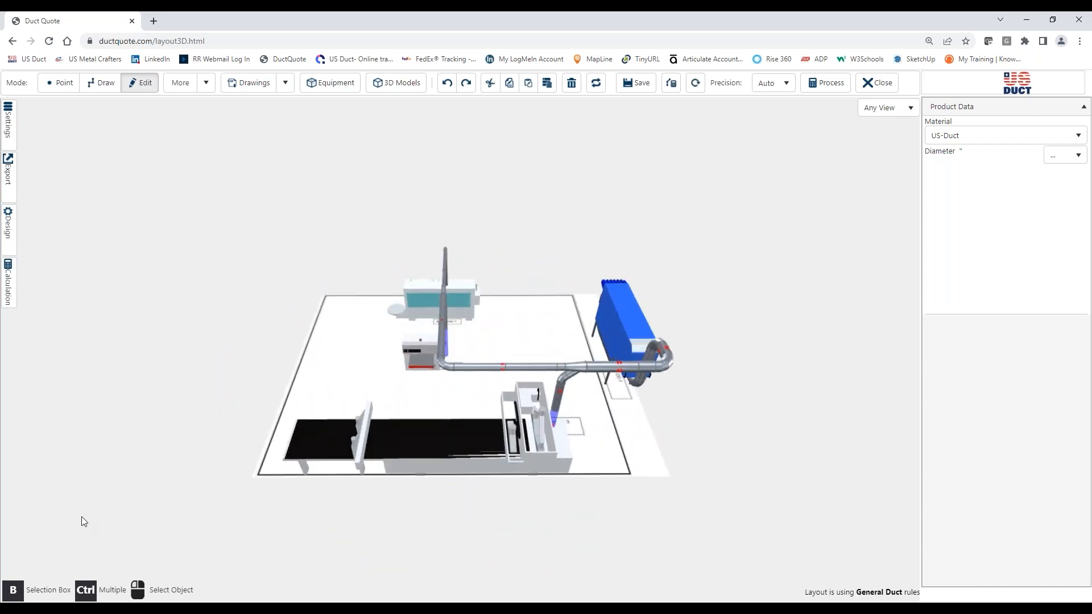
right_click_drag(458, 411, 430, 411)
left_click_drag(473, 360, 473, 408)
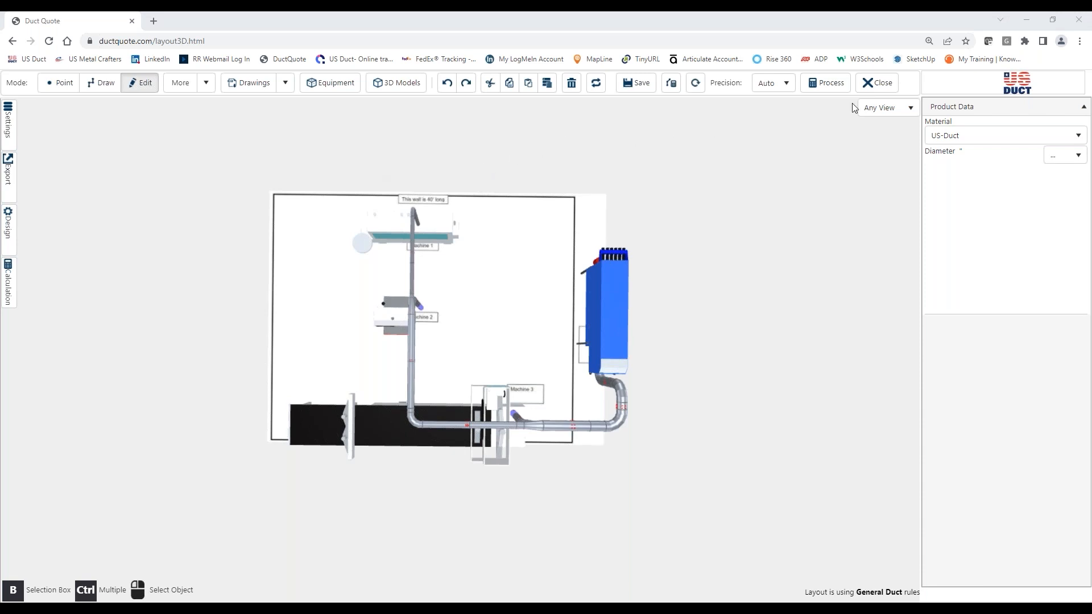
left_click(877, 85)
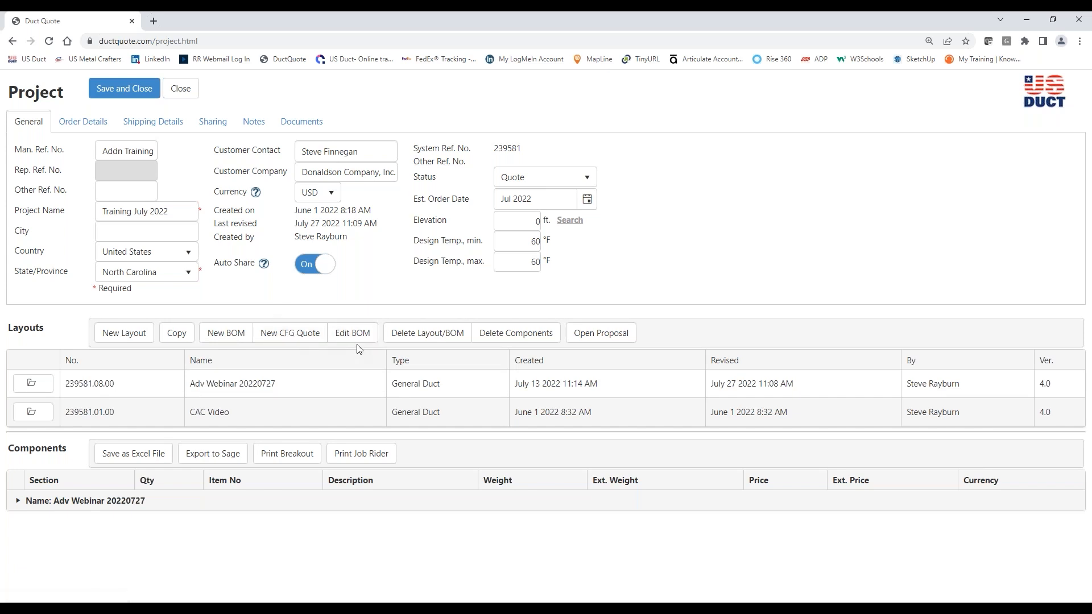
Step: Create a new CFG quote named Training in the project
left_click(285, 334)
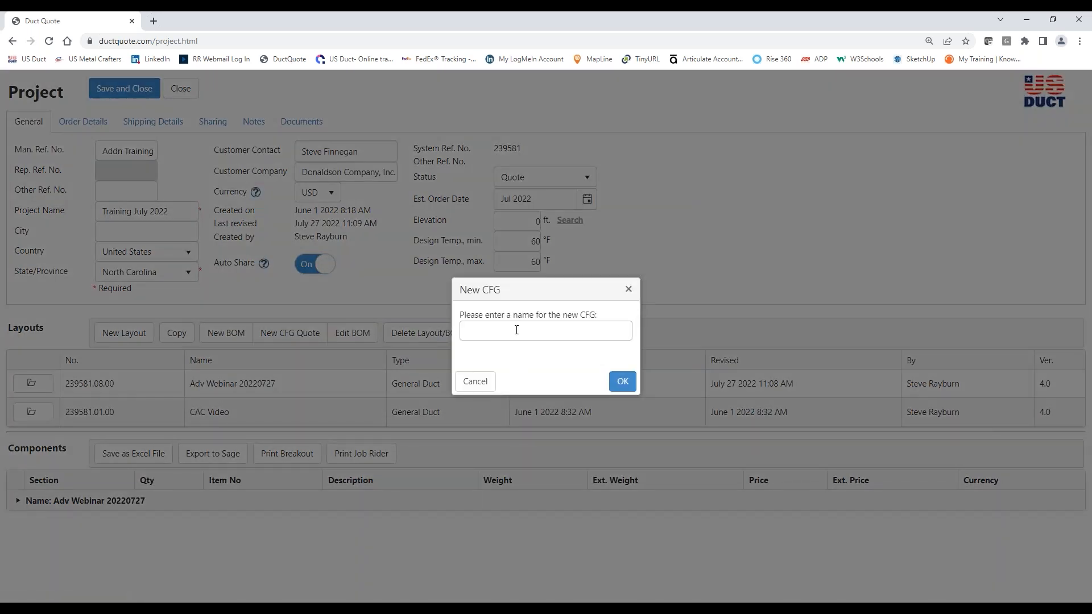
left_click(516, 330)
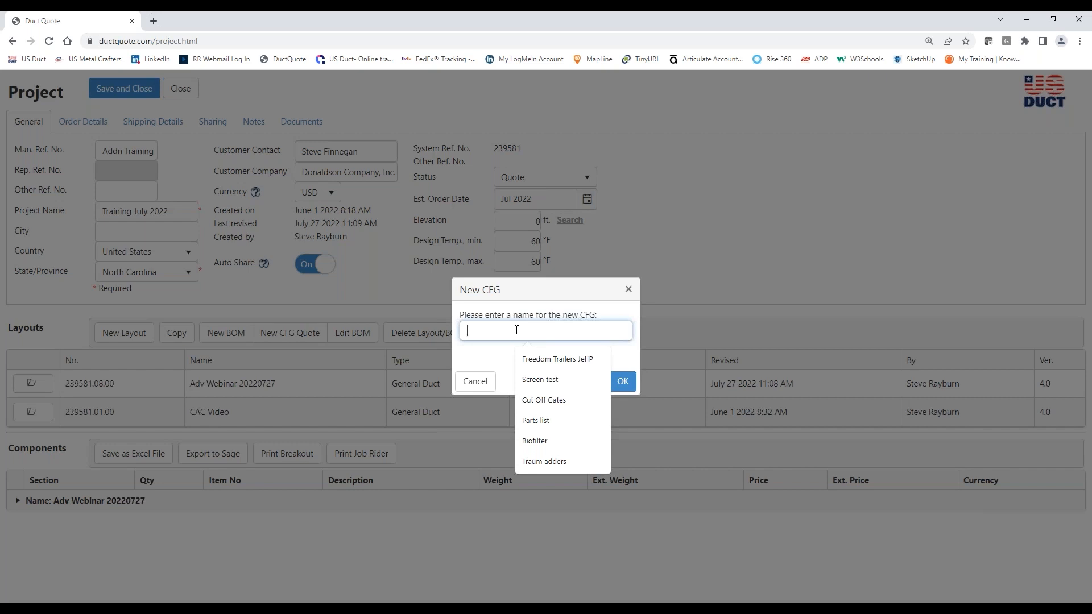
type("Training")
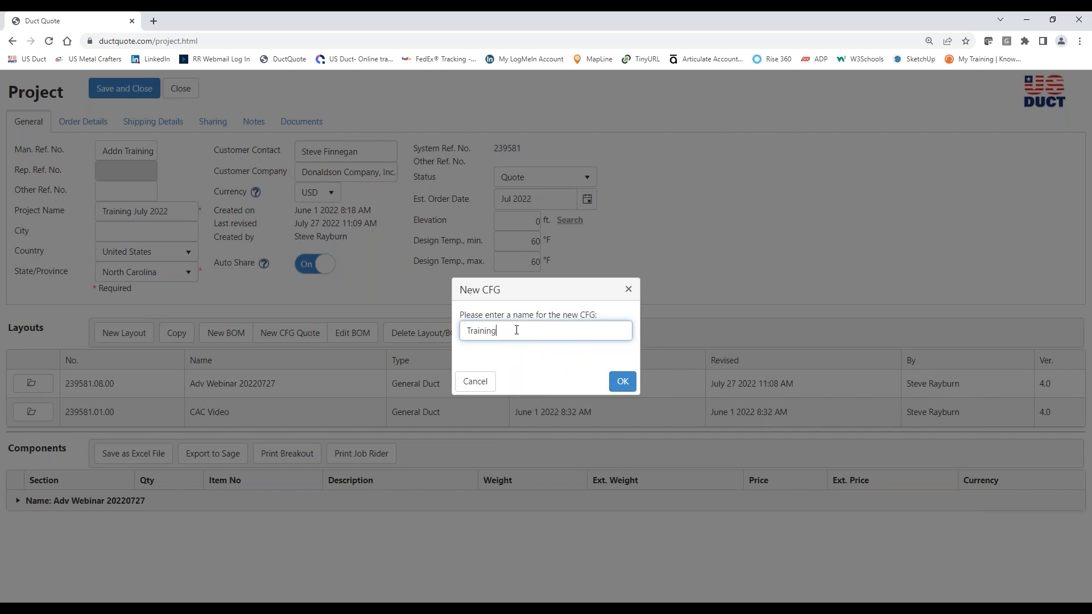
left_click(625, 382)
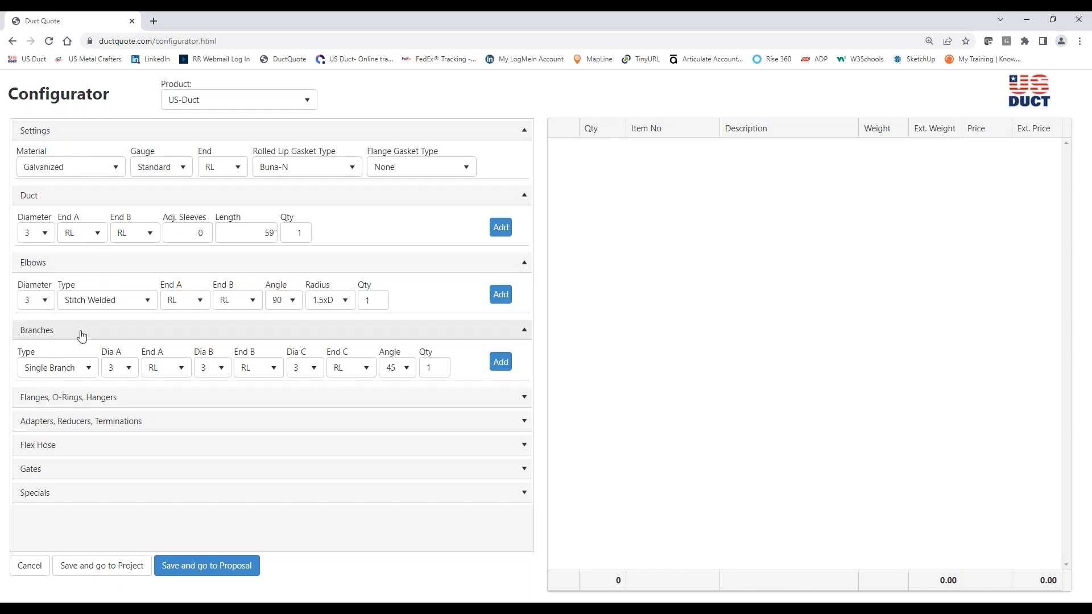
Step: Collapse the Branches, Elbows, Duct and Settings sections, and expand Settings, Duct and Elbows again
left_click(248, 336)
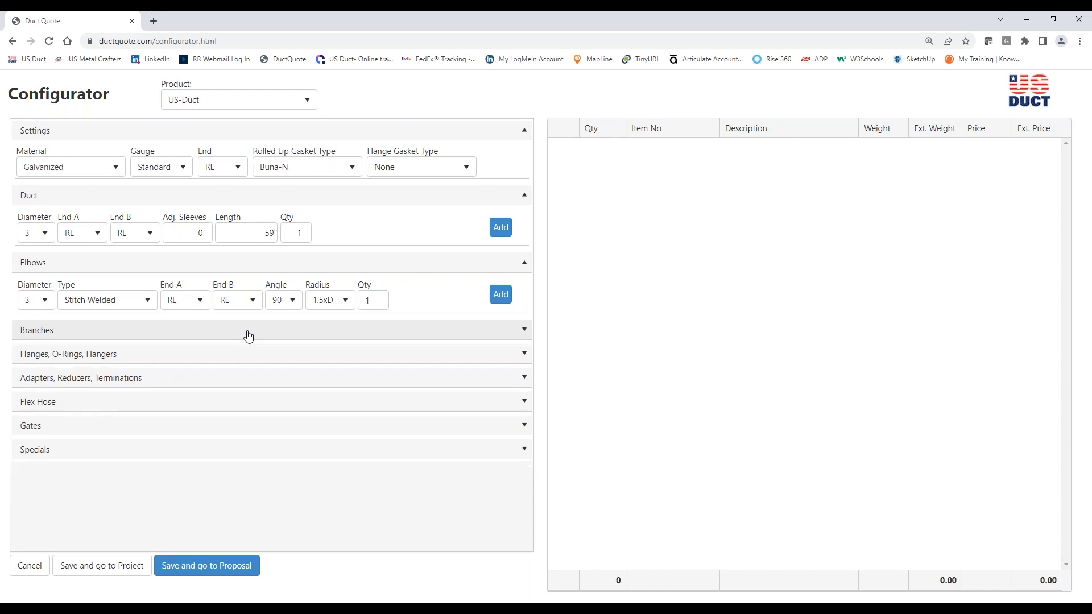
left_click(231, 262)
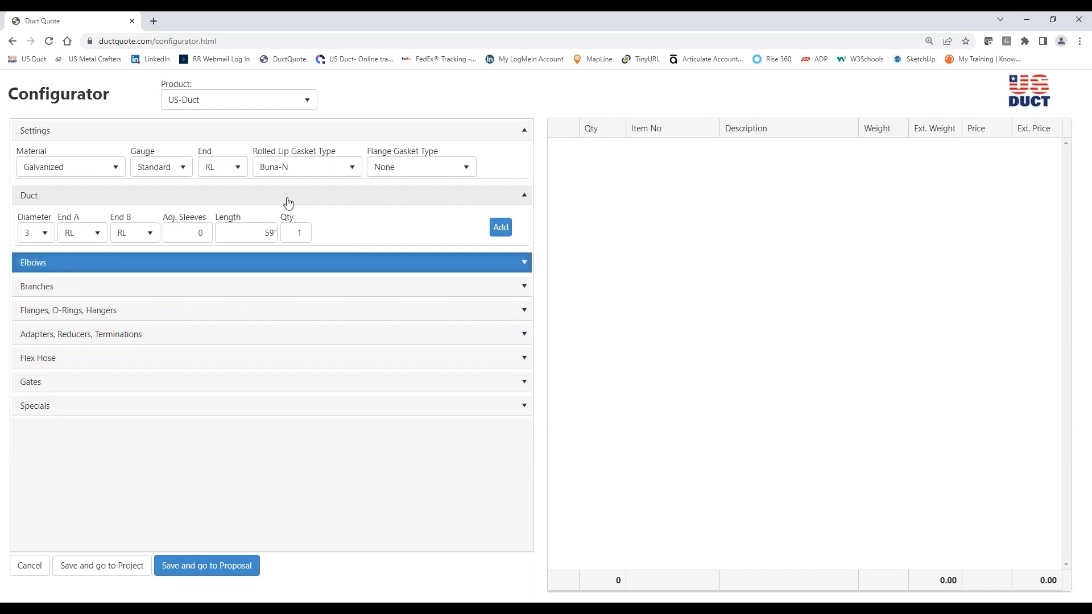
left_click(242, 198)
left_click(227, 130)
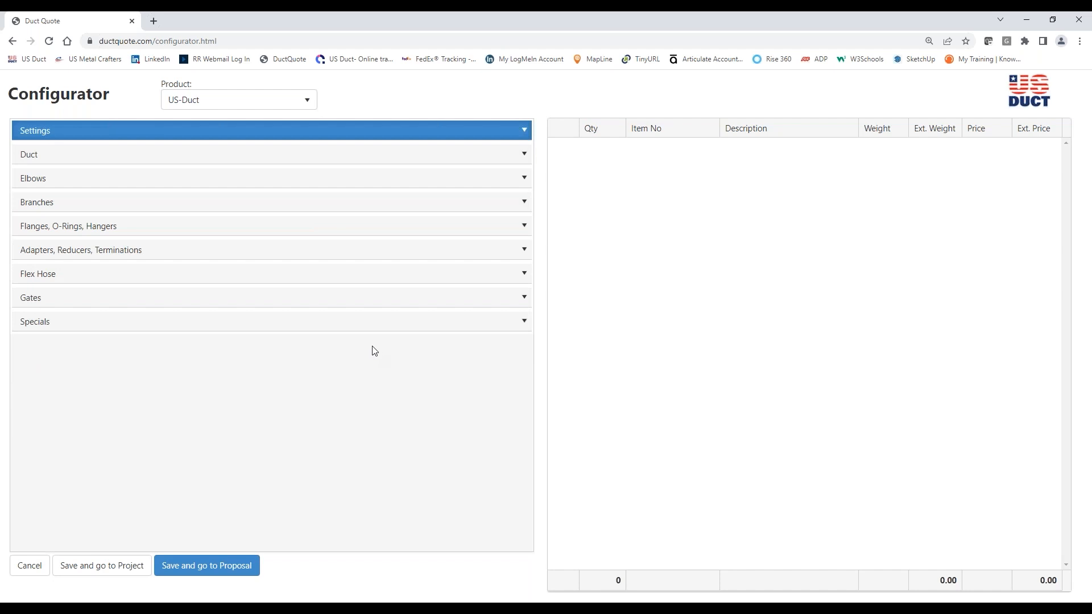
left_click(211, 137)
left_click(200, 197)
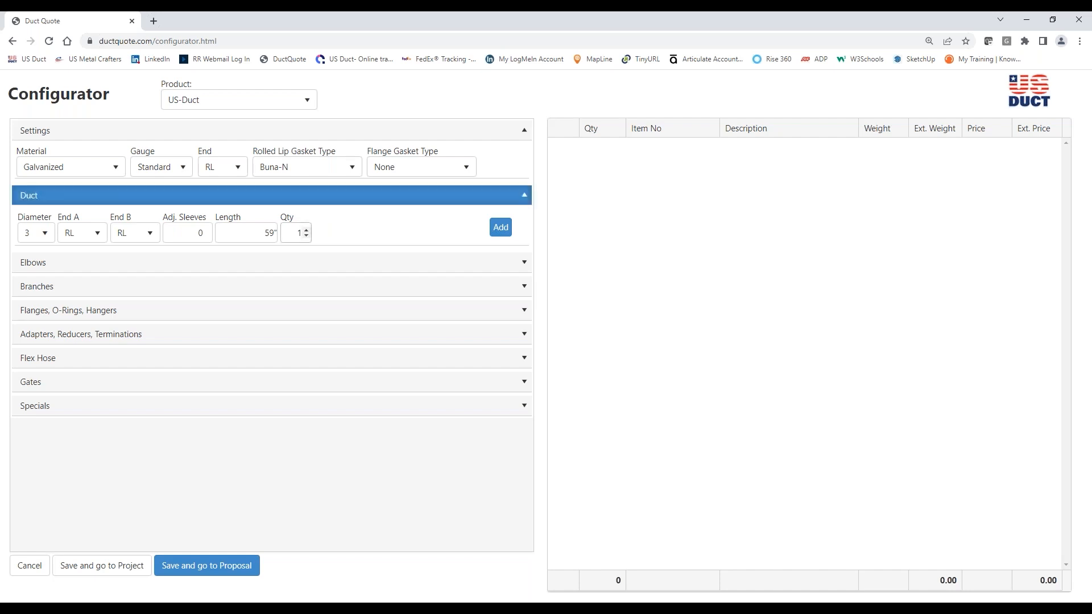
left_click(164, 267)
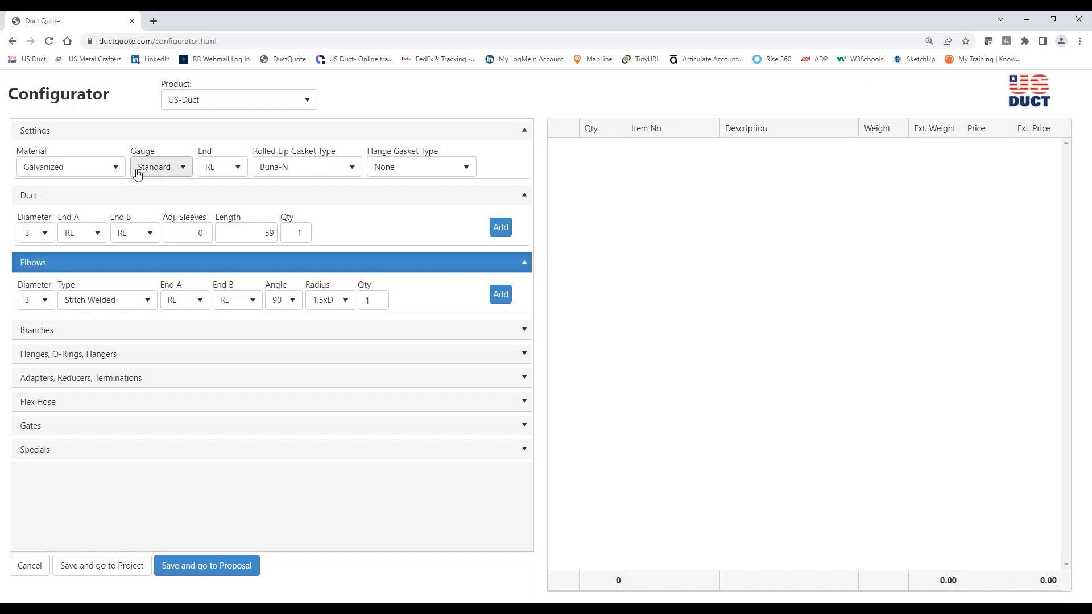
Step: Try FL-Glv as the default end type in the settings and return it to RL
left_click(241, 170)
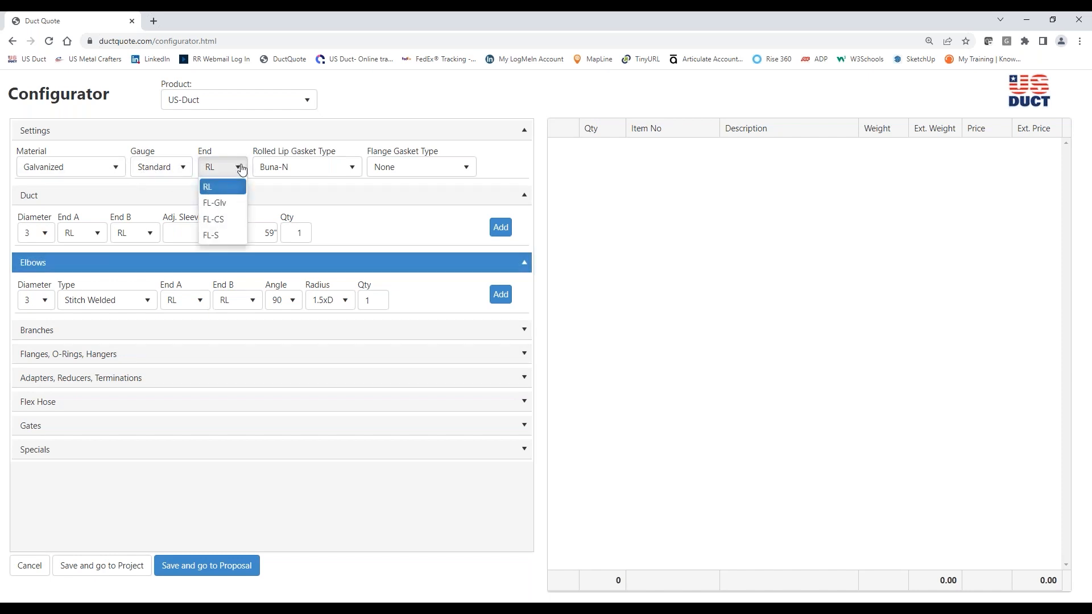
left_click(220, 204)
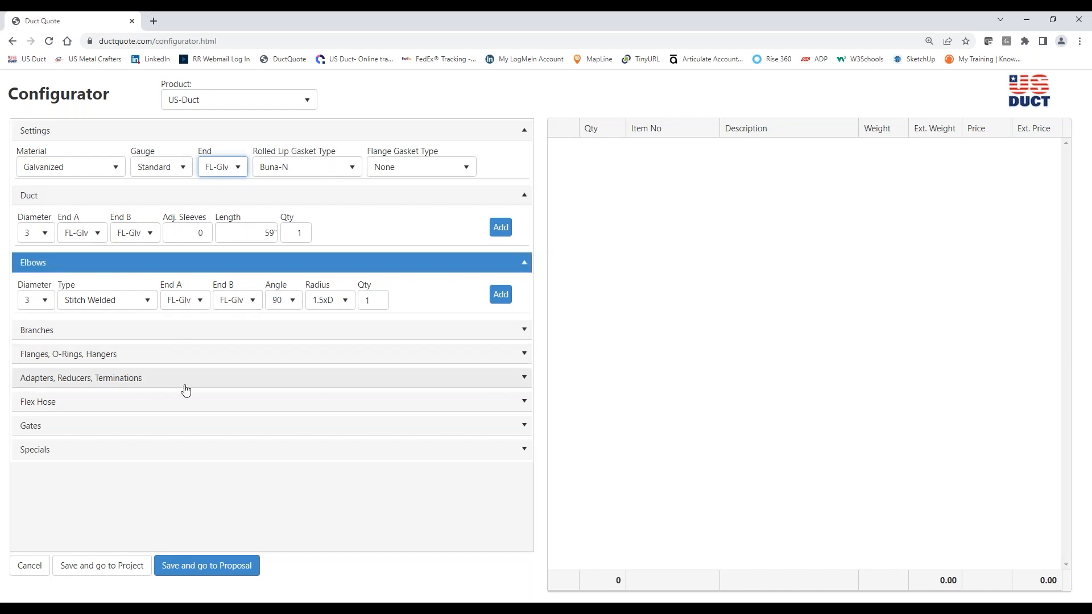
left_click(237, 168)
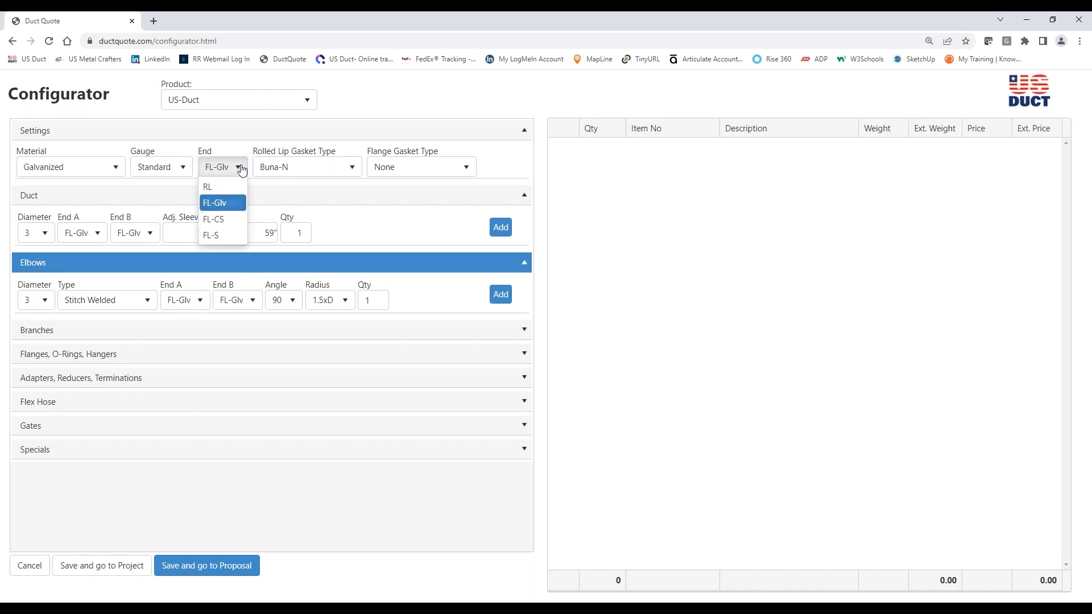
left_click(209, 187)
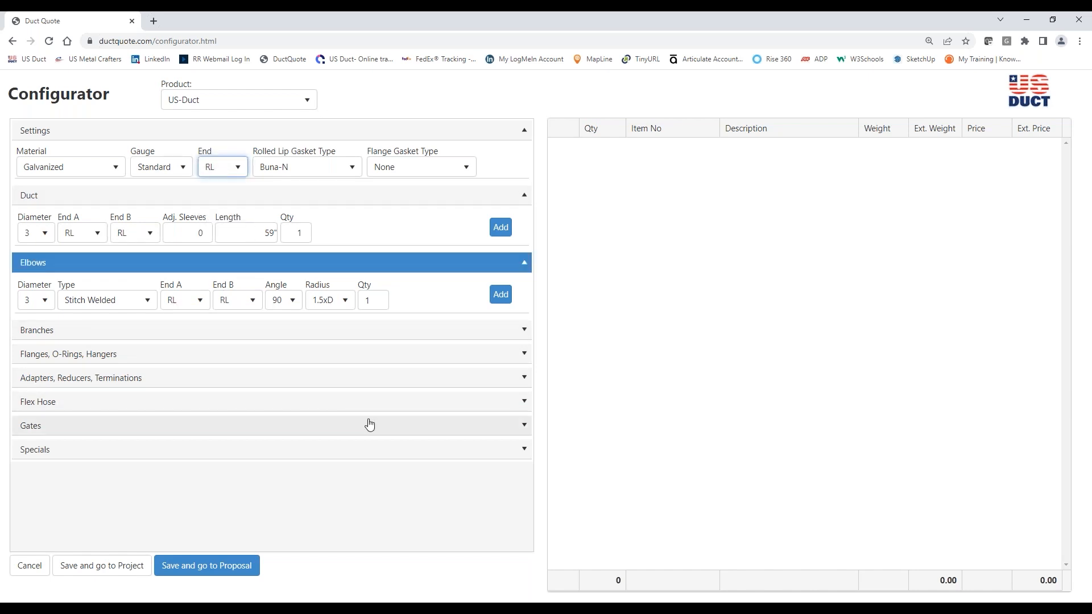
Step: Add two diameter 6 ducts with RL ends and 2 adjustable sleeves to the quote
left_click(47, 239)
left_click(48, 237)
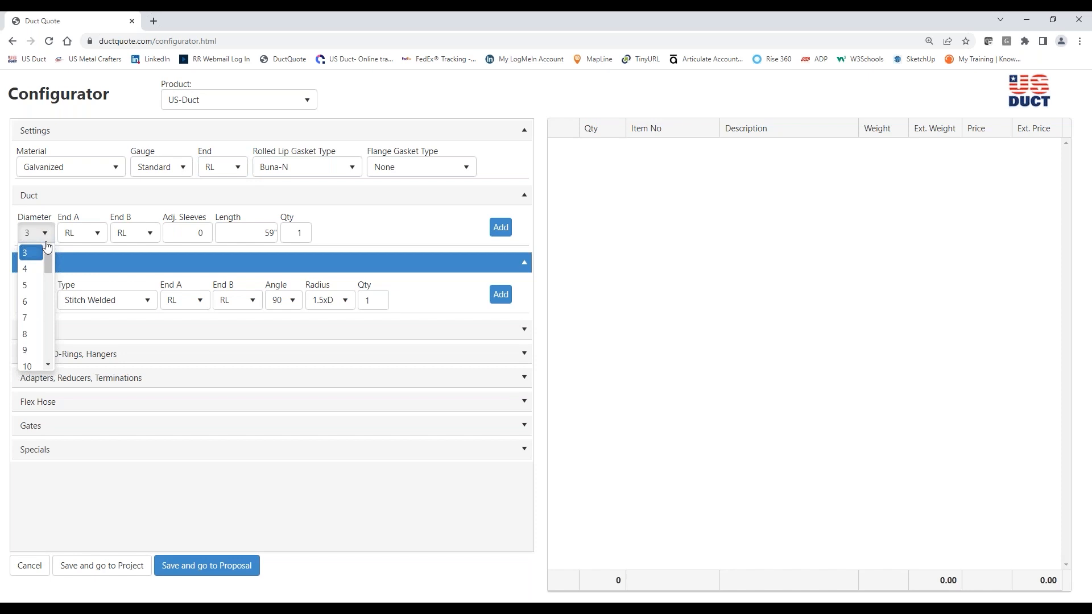
left_click(28, 302)
left_click(42, 261)
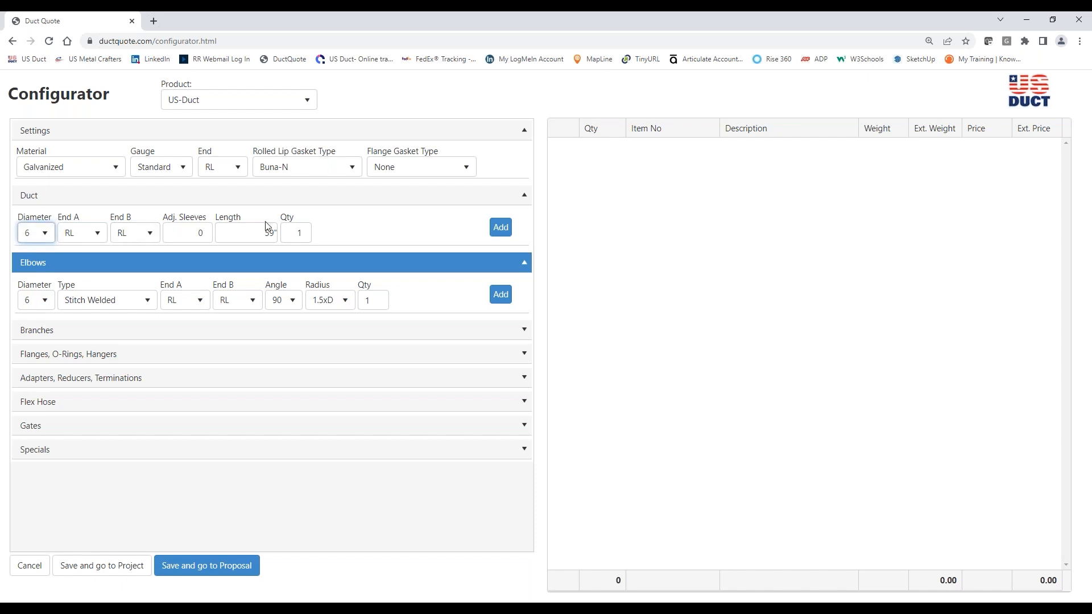
left_click(306, 232)
left_click(307, 234)
double_click(193, 232)
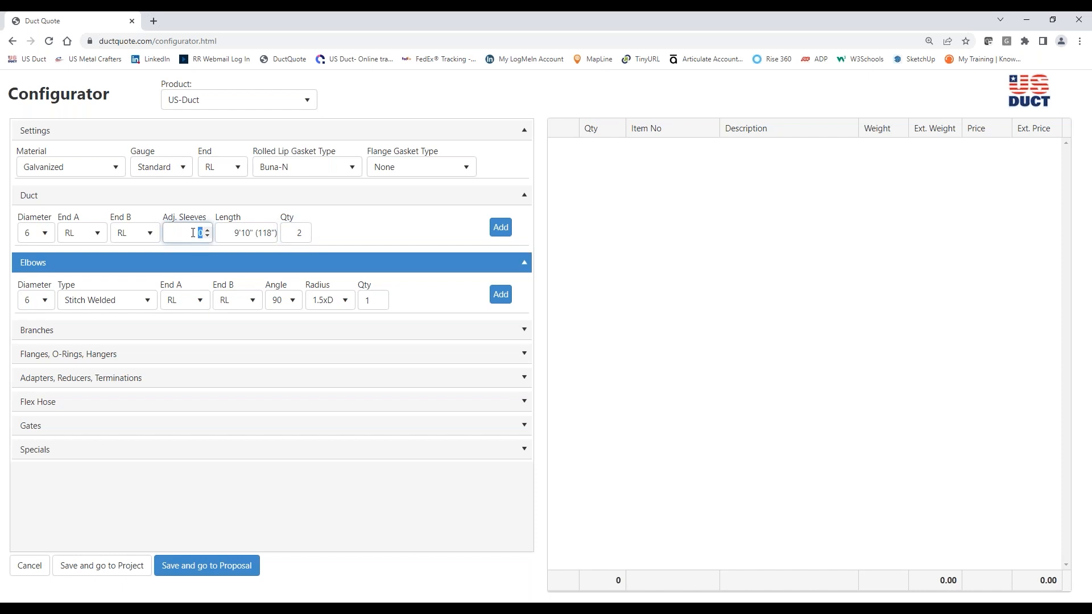
type("2")
left_click(501, 228)
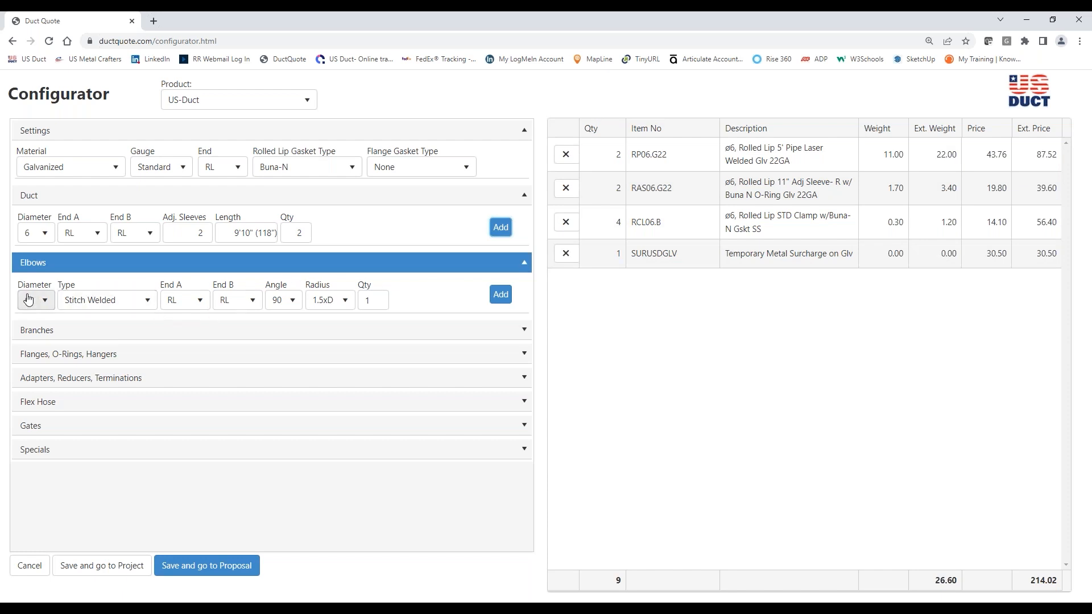
Step: Add one diameter 6 stitch welded 90-degree elbow with RL ends and 1.5xD radius to the quote
left_click(295, 303)
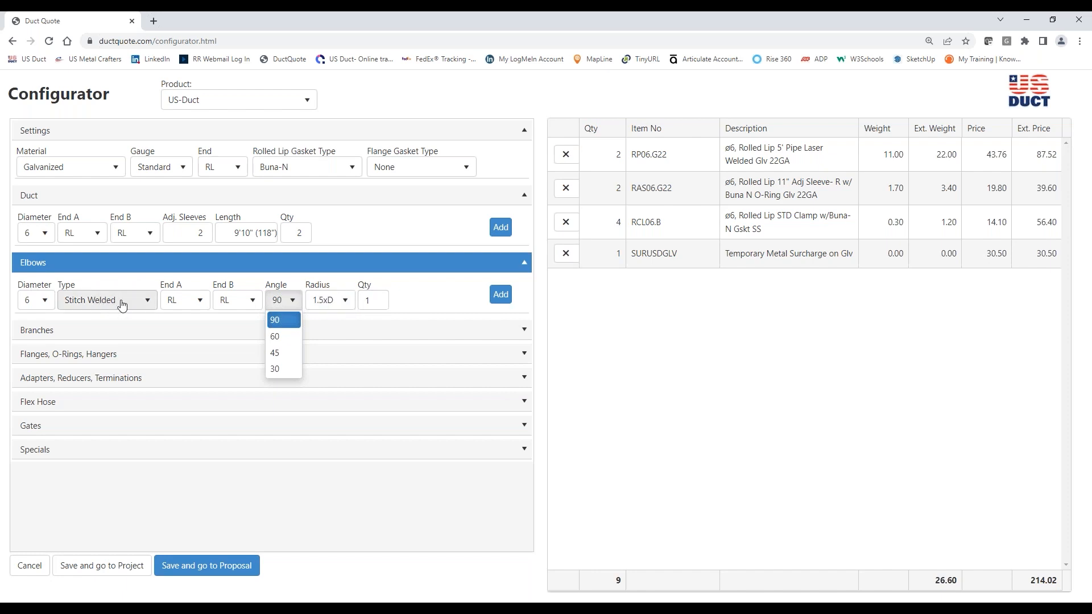
left_click(502, 300)
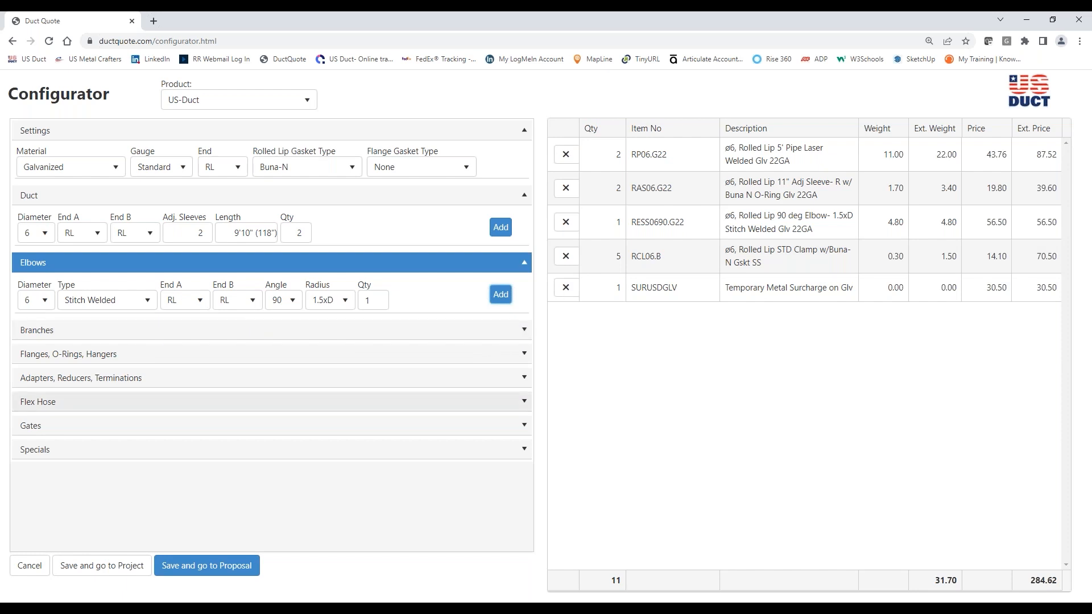
Step: Add one reducer from diameter 8 to diameter 6 with RL ends to the quote
left_click(176, 378)
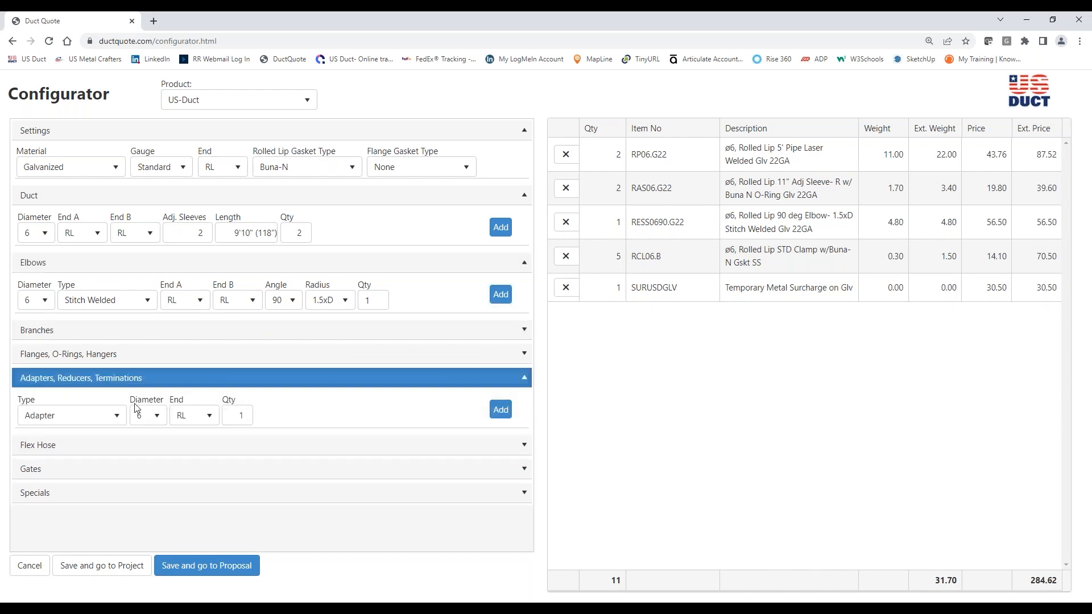
left_click(116, 415)
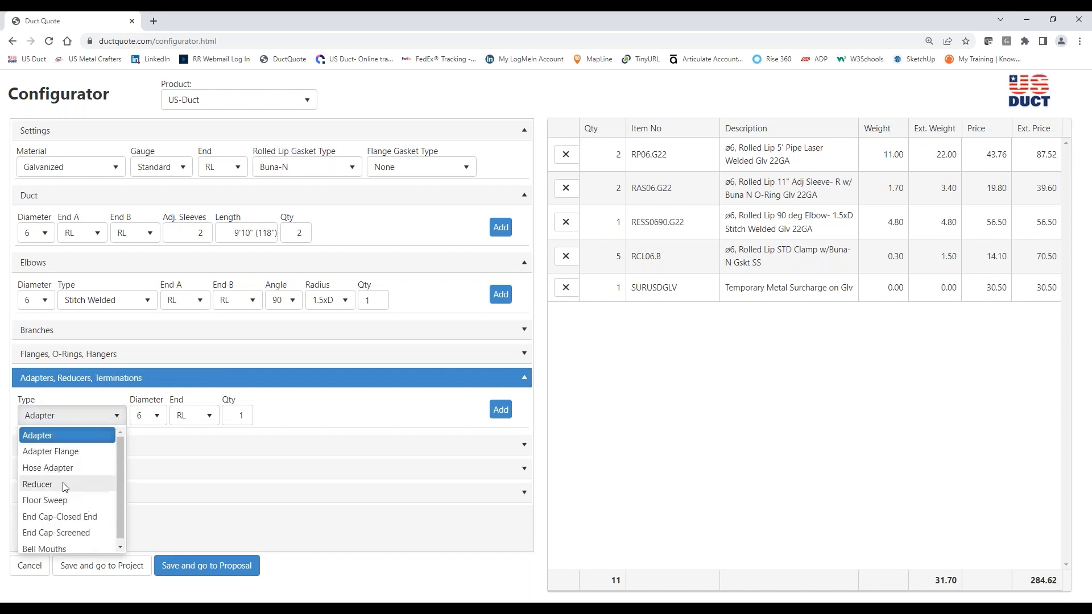
left_click(44, 484)
left_click(158, 416)
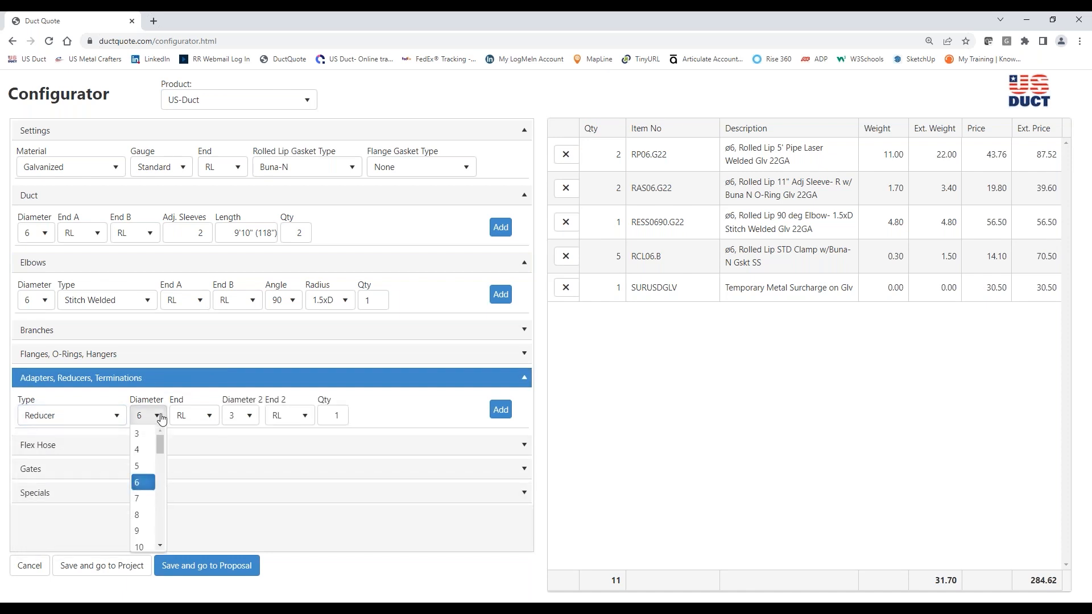
left_click(141, 481)
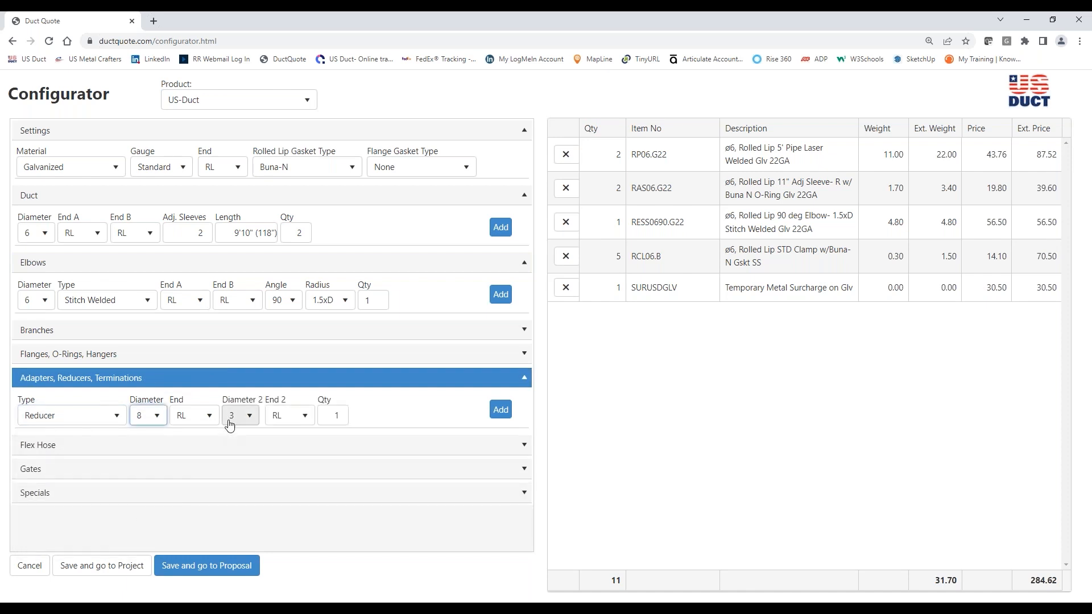
left_click(247, 416)
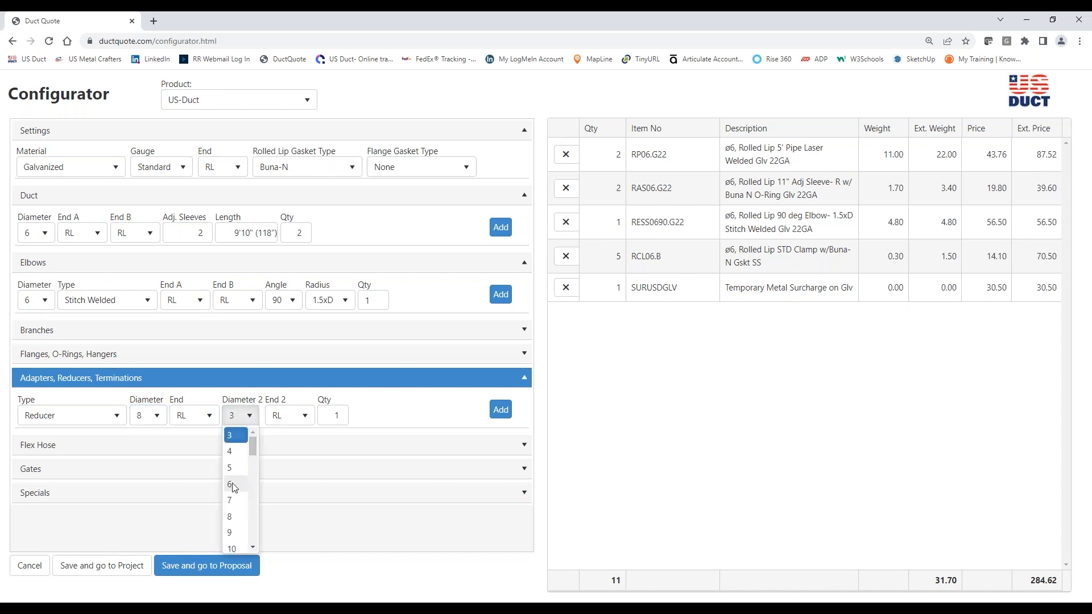
left_click(233, 484)
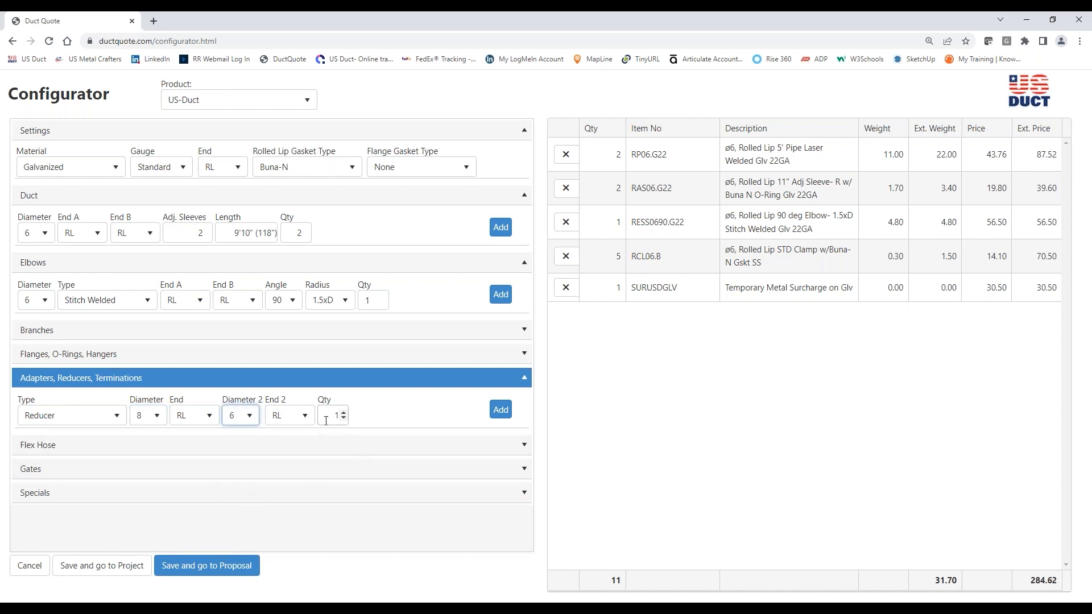
left_click(501, 411)
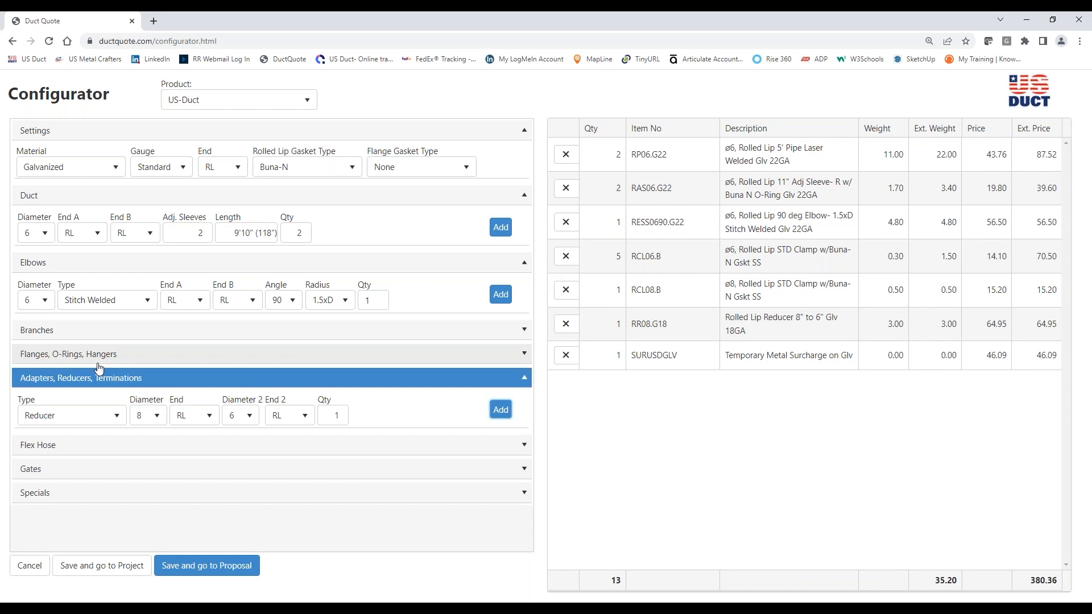
Step: Collapse the Duct, Elbows, and Adapters, Reducers, Terminations sections
left_click(123, 198)
left_click(113, 223)
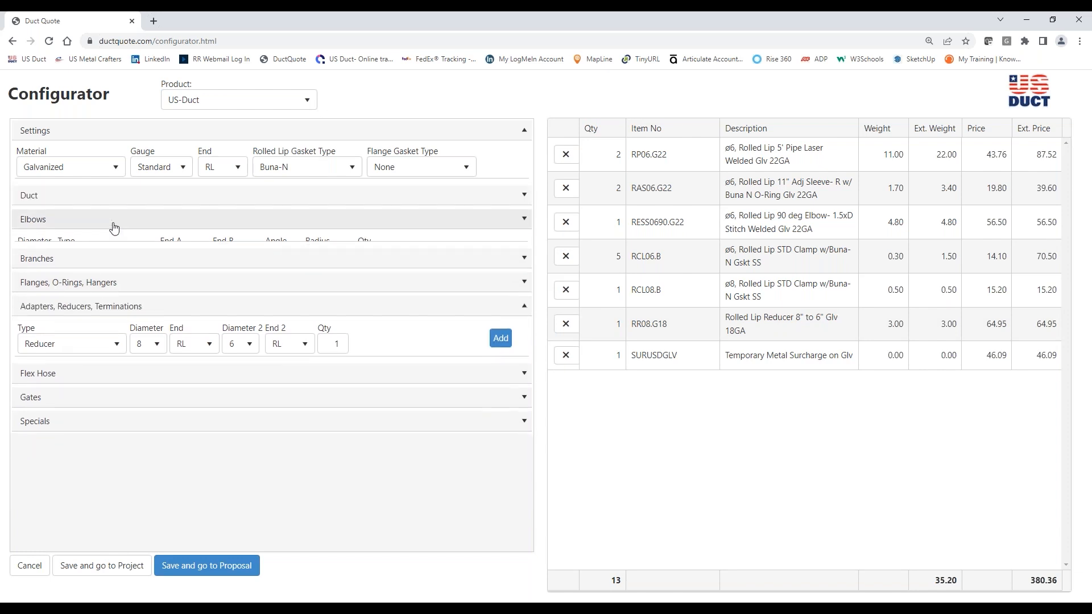
left_click(164, 293)
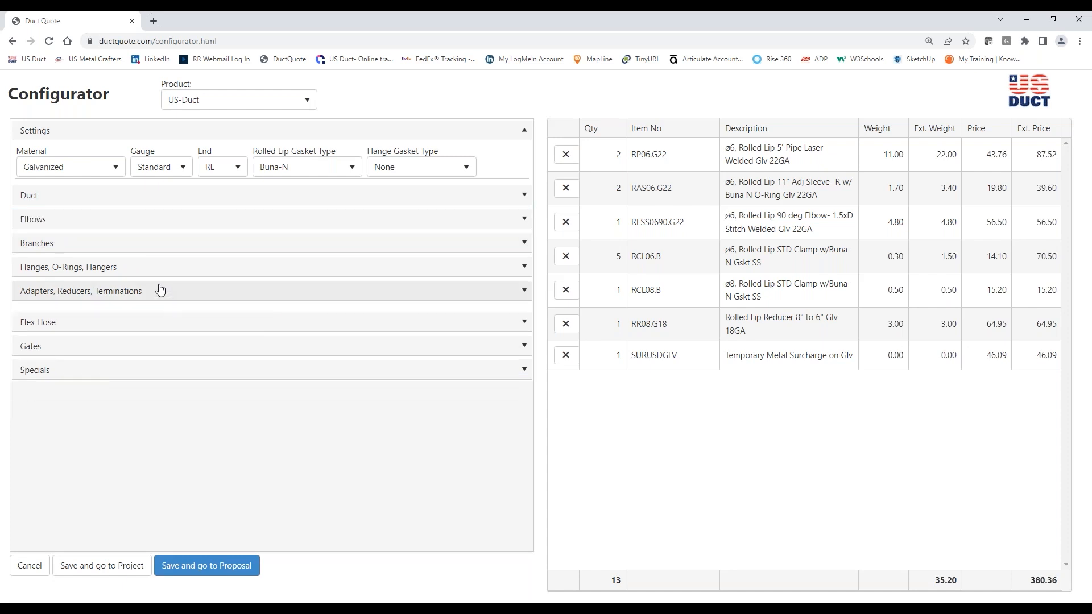
Step: Add one 45-degree single branch with diameters A 10, B 8 and C 6, End A FL-Glv and the other ends RL
left_click(131, 251)
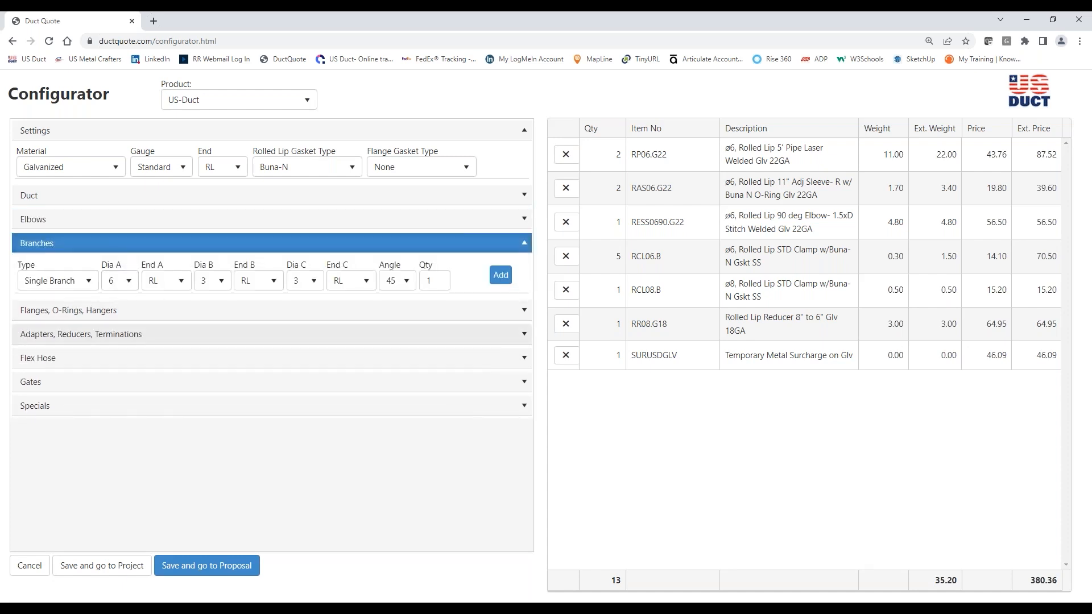
left_click(122, 283)
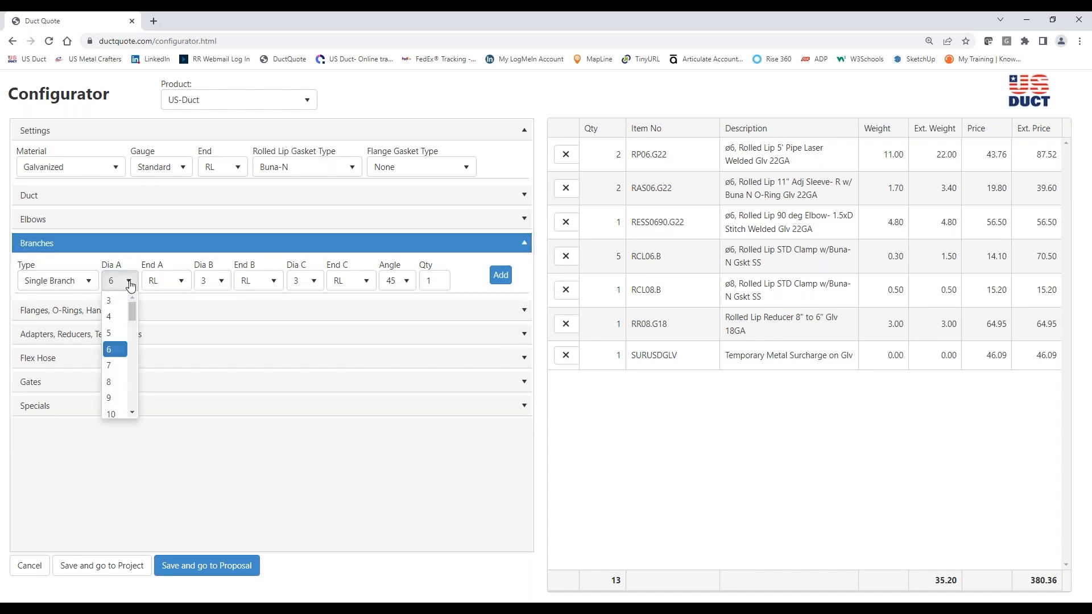
left_click(113, 415)
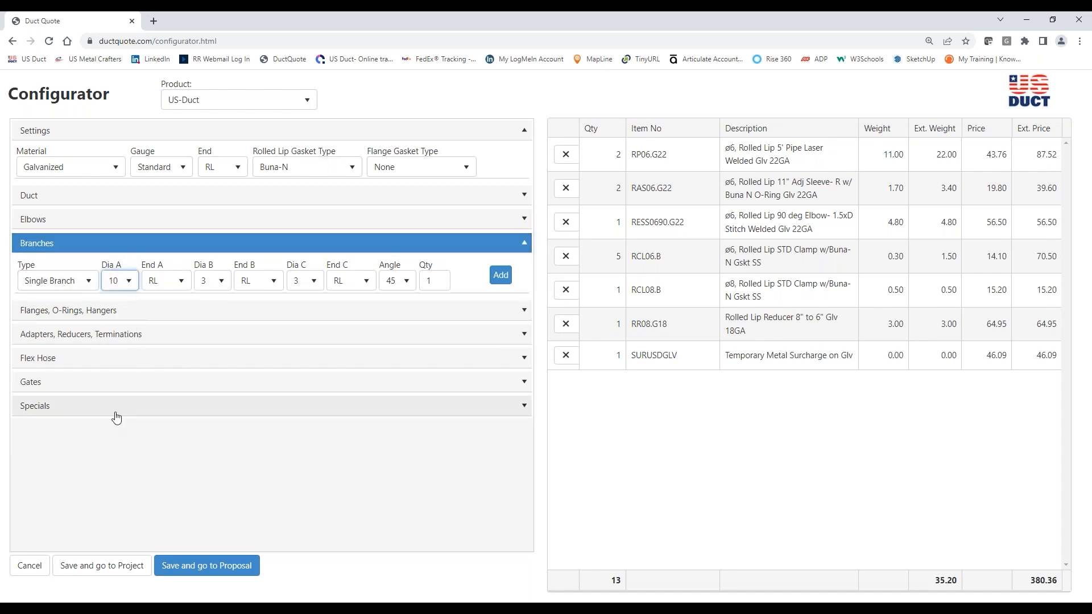
left_click(216, 282)
left_click(205, 384)
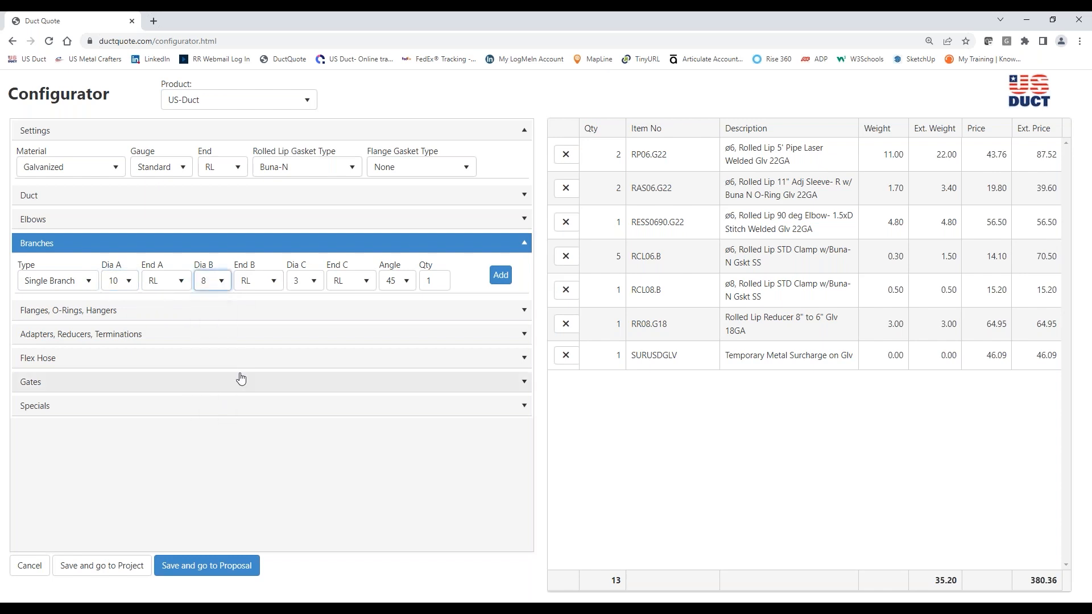
left_click(318, 288)
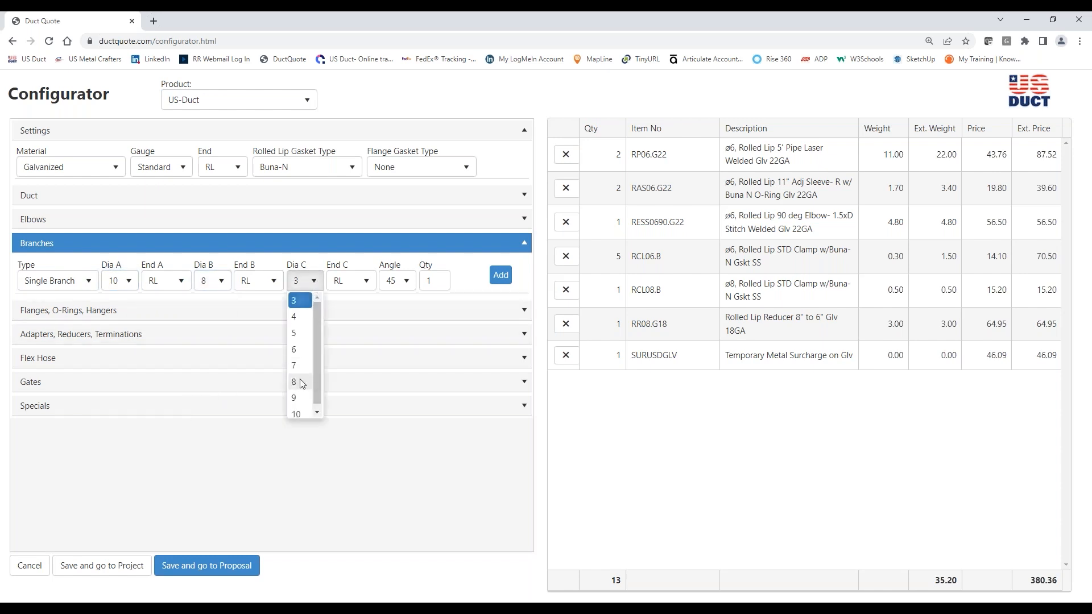
left_click(295, 349)
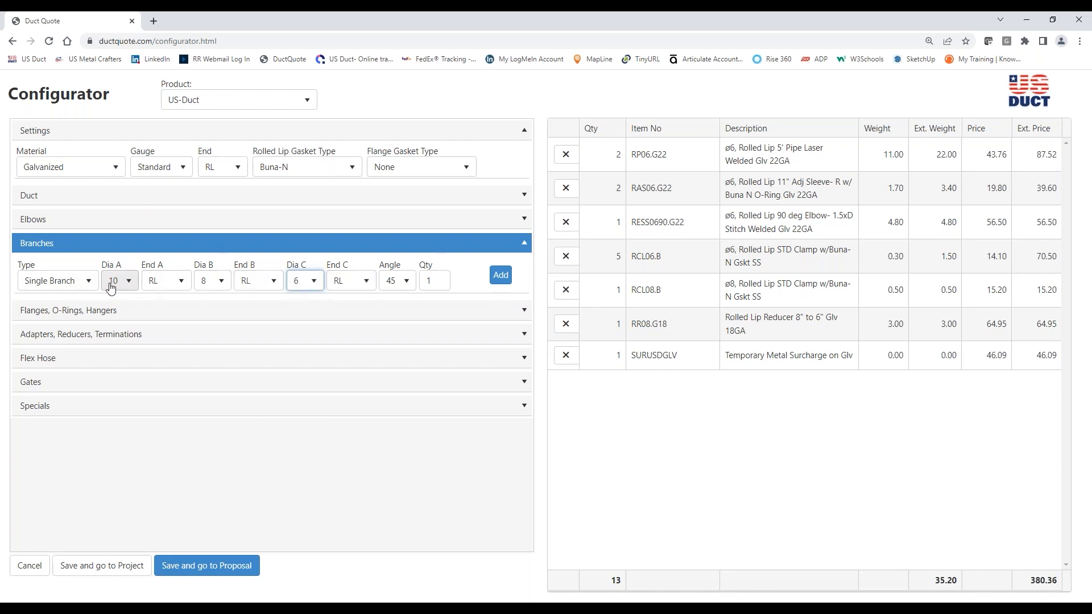
left_click(182, 286)
left_click(176, 319)
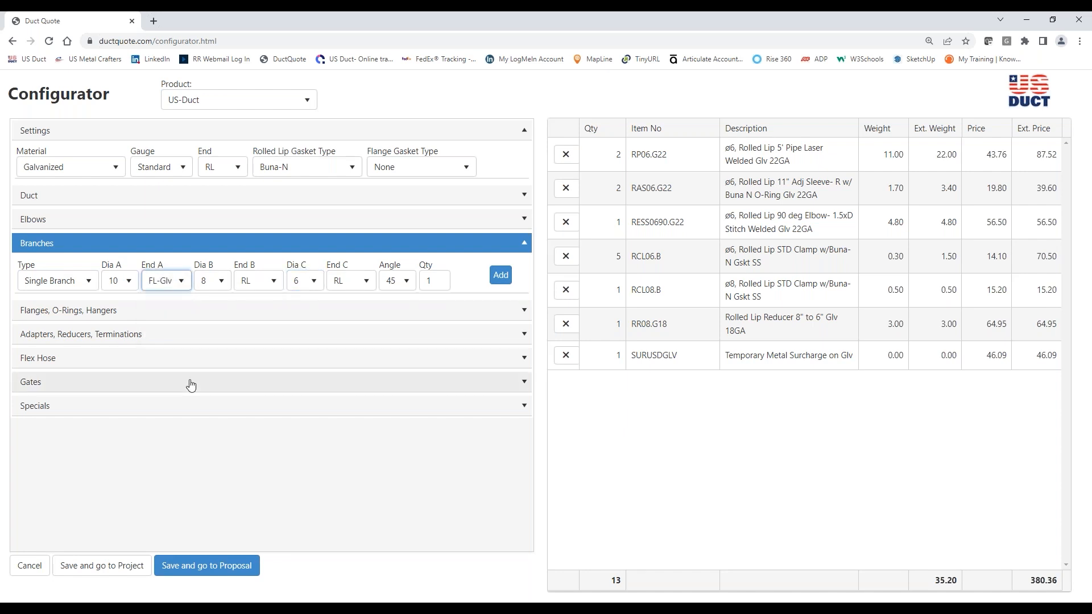
left_click(500, 277)
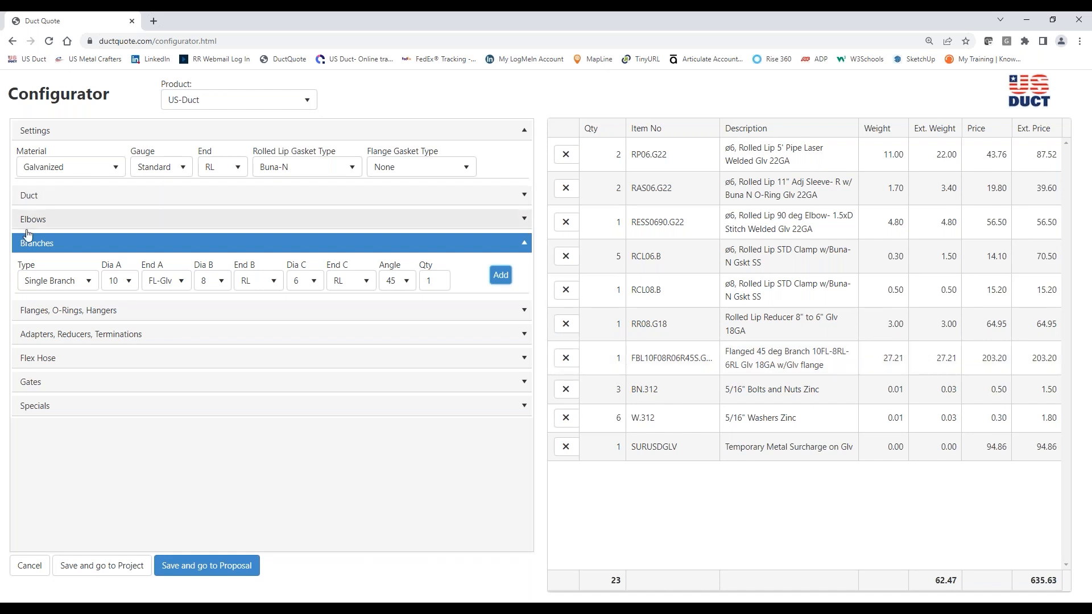
Step: Add two diameter 8 ducts with RL ends, custom 16 GA gauge, 2 adjustable sleeves and 9'10" (118") length to the quote
left_click(85, 245)
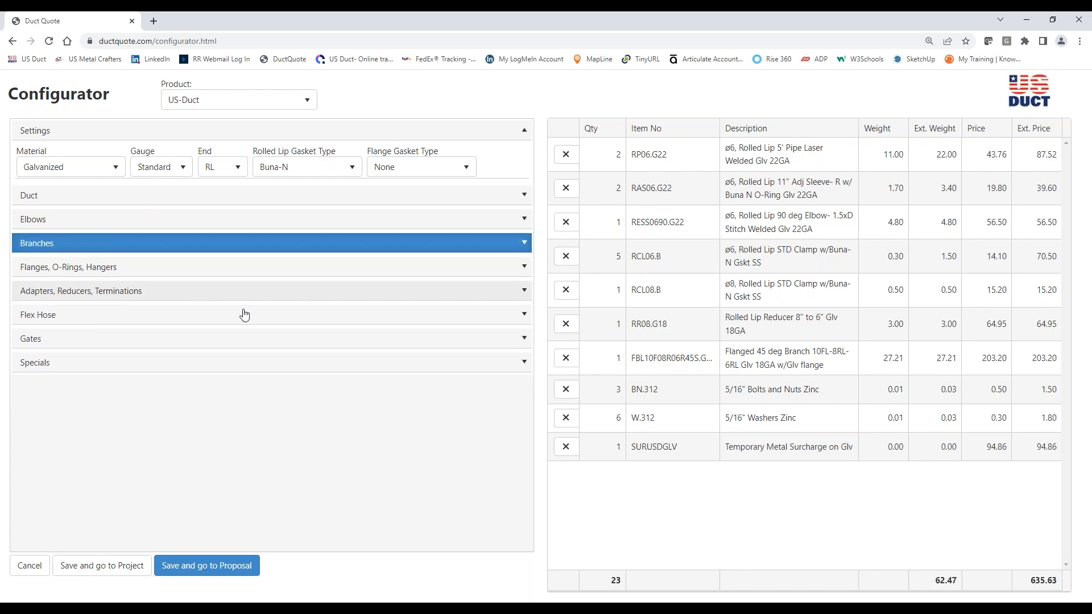
left_click(79, 195)
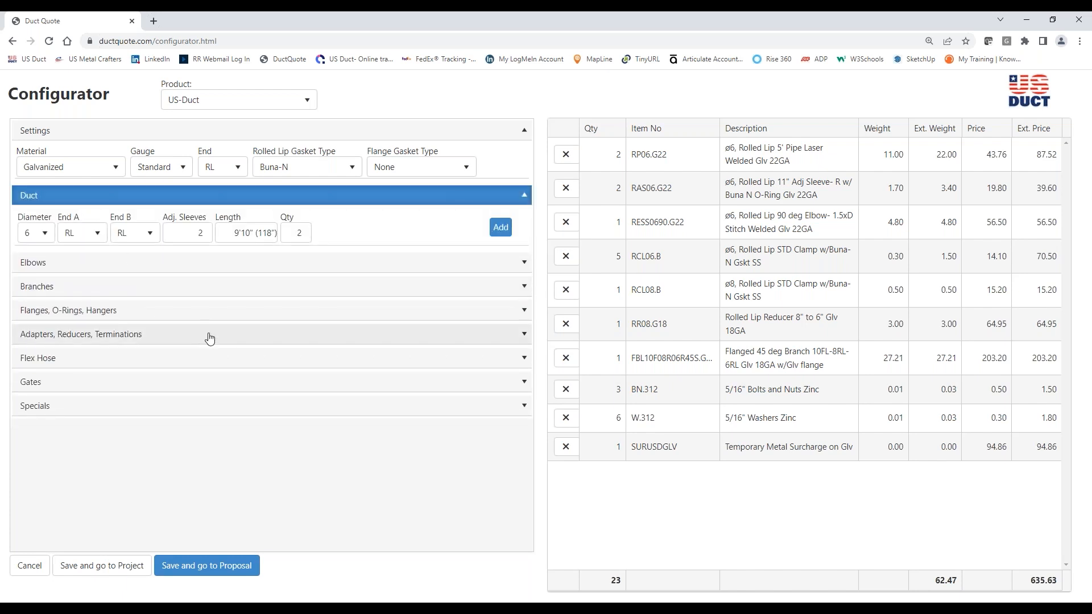
left_click(41, 234)
left_click(28, 334)
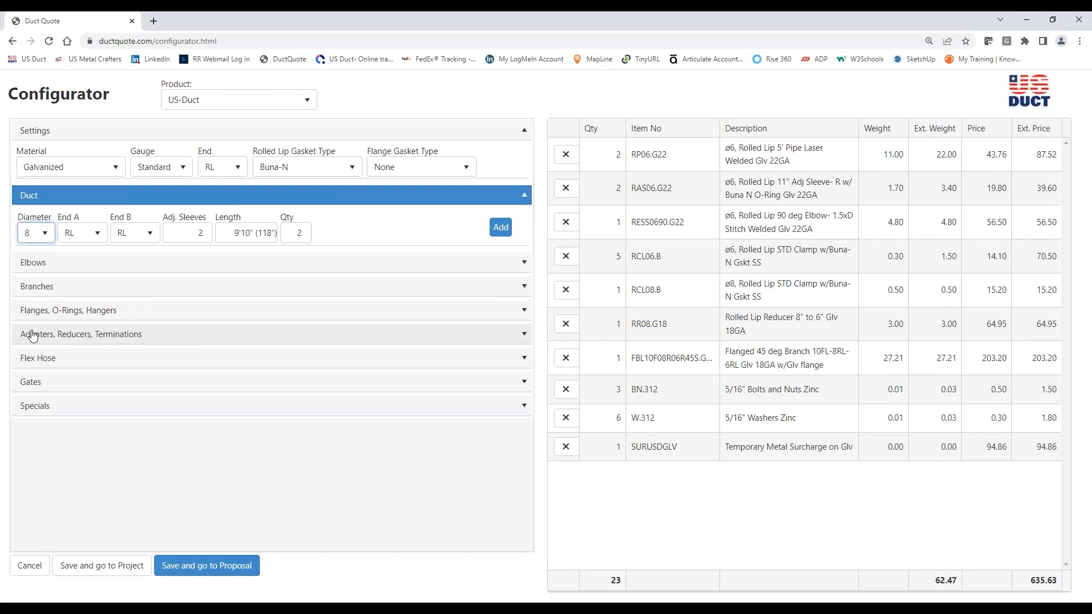
left_click(189, 169)
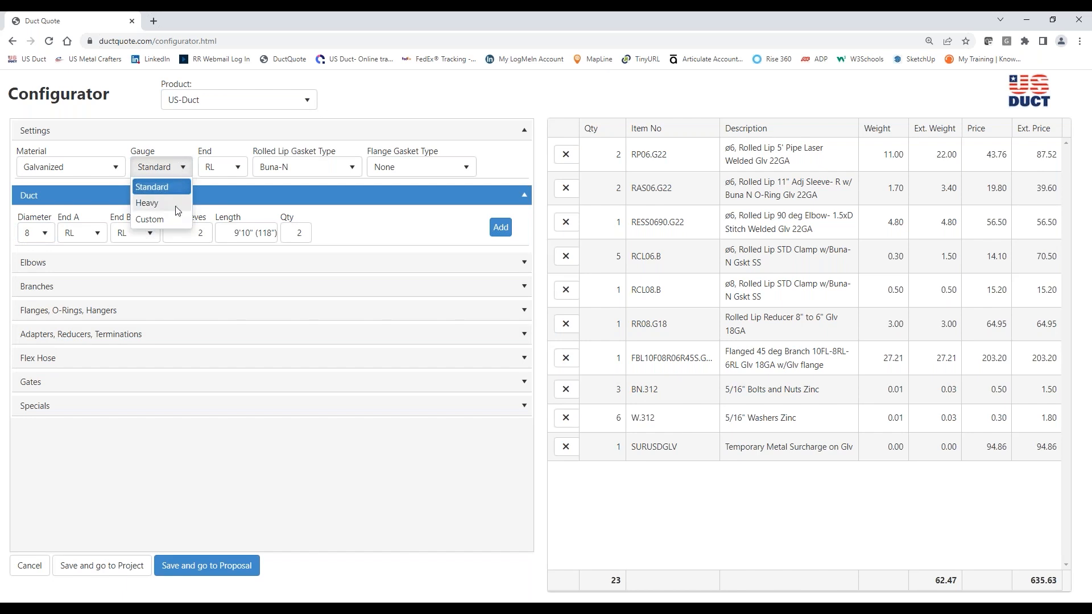
left_click(149, 220)
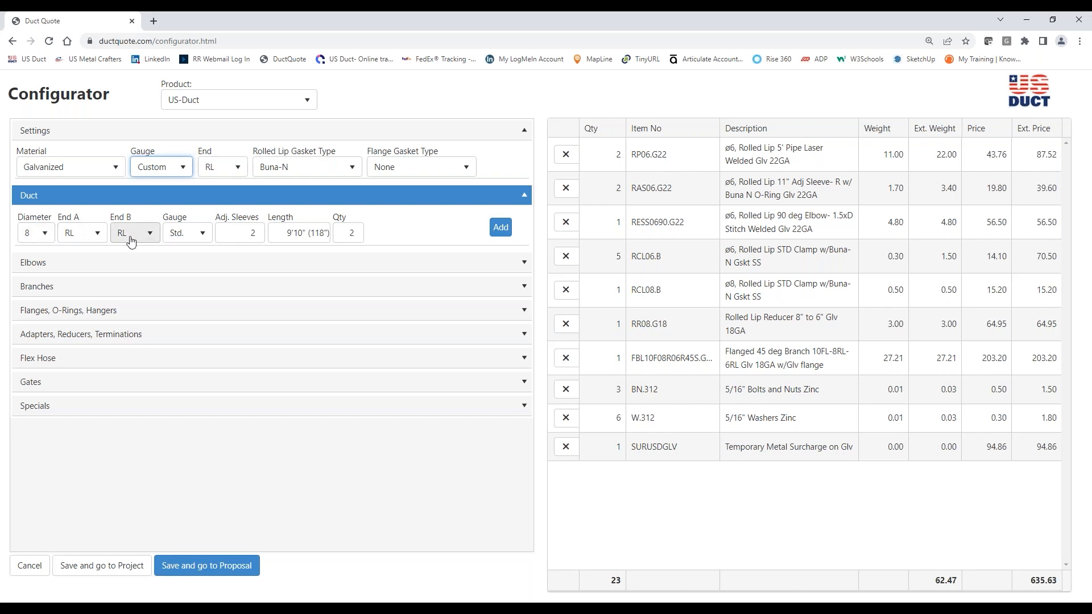
left_click(203, 234)
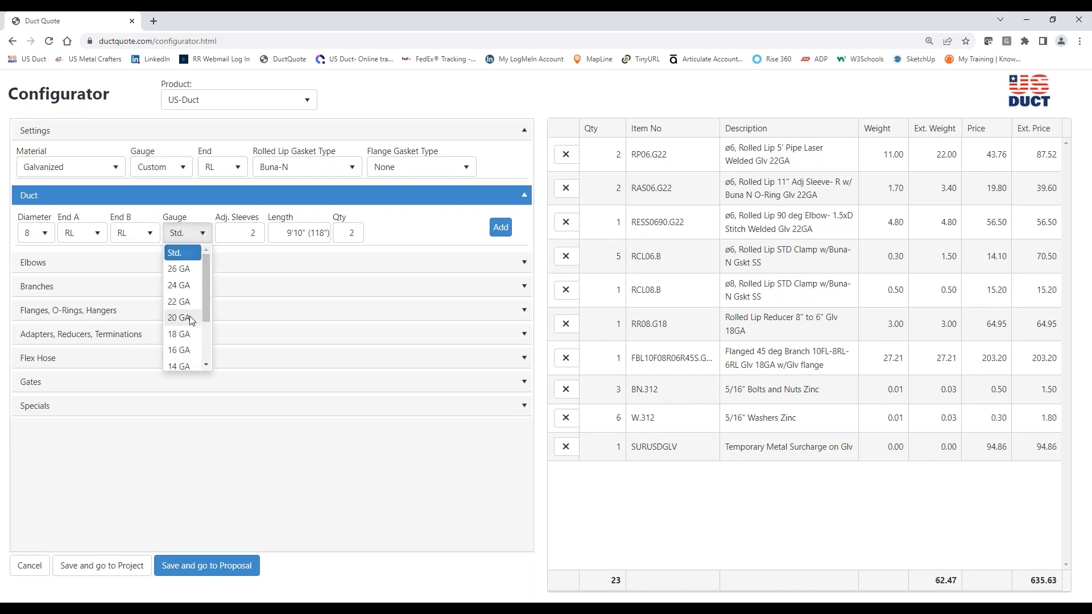
left_click(180, 351)
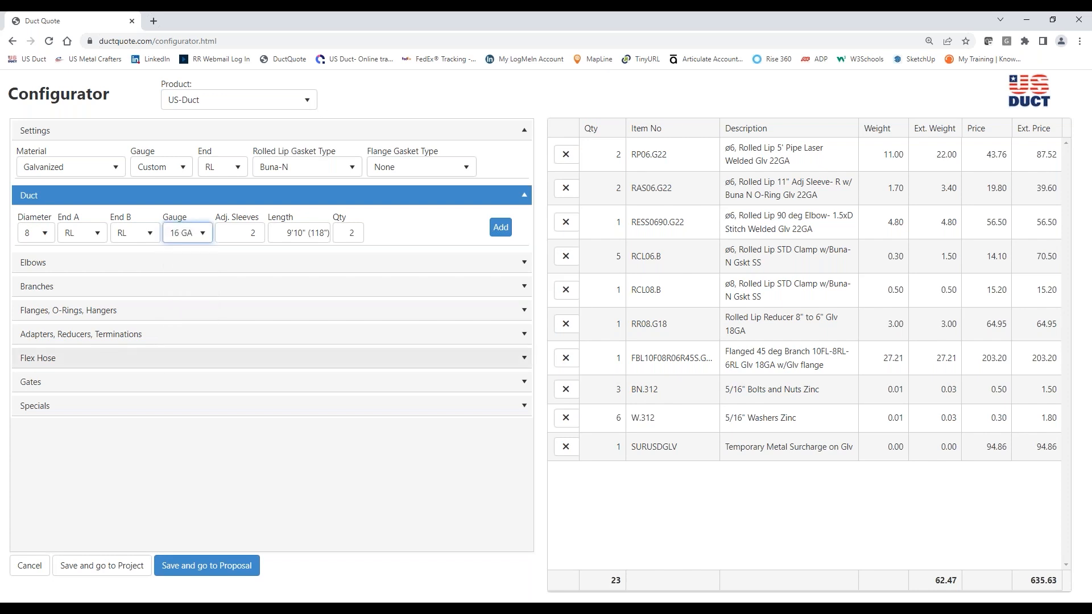
left_click(503, 228)
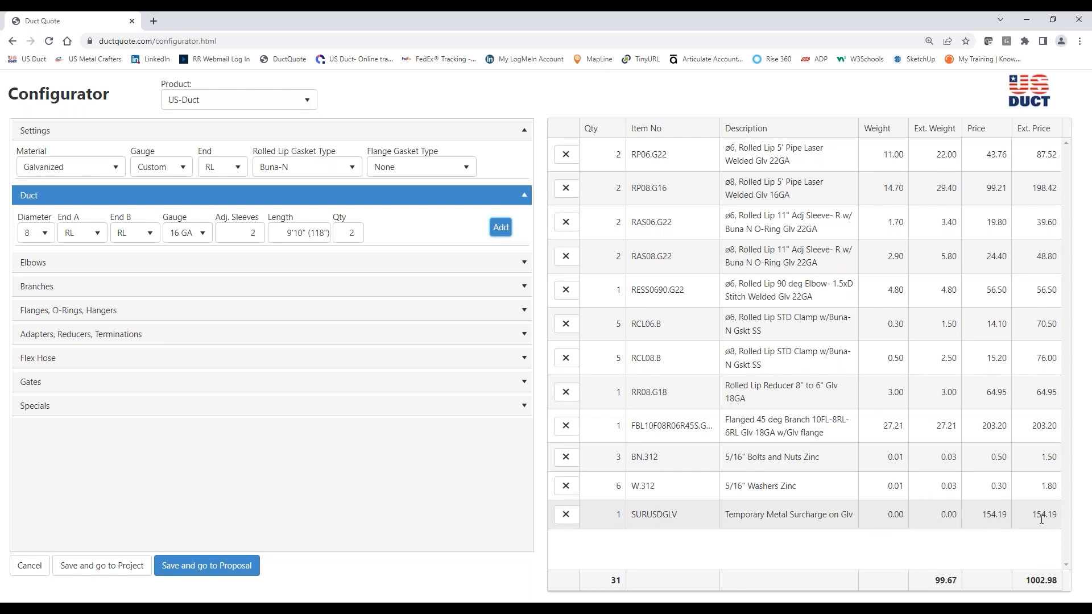
Step: Save the quote to the project and open the proposal for the Training configurator quote
left_click(102, 567)
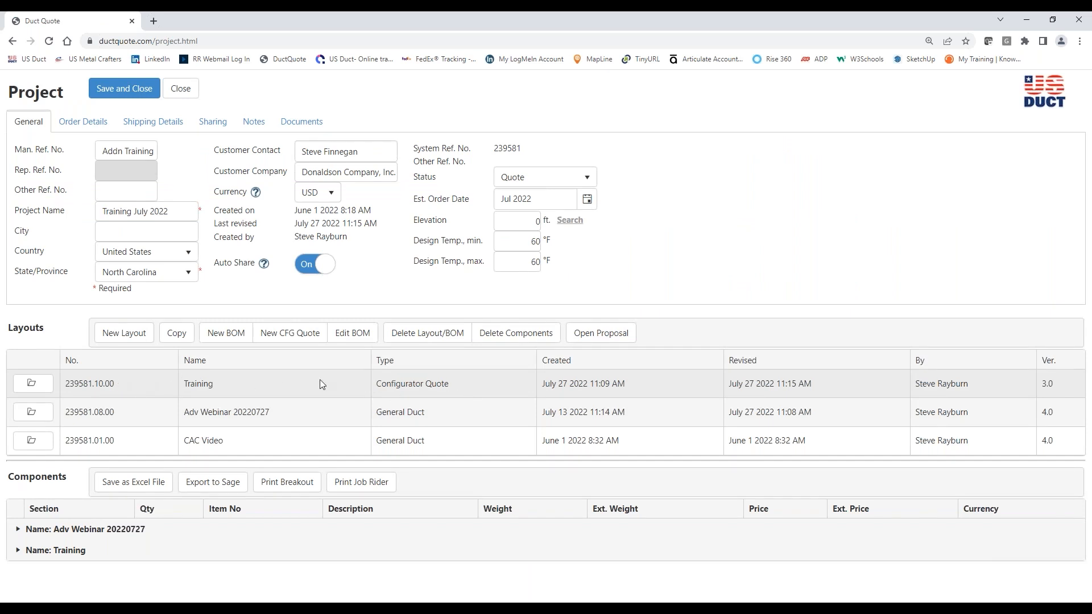
left_click(31, 383)
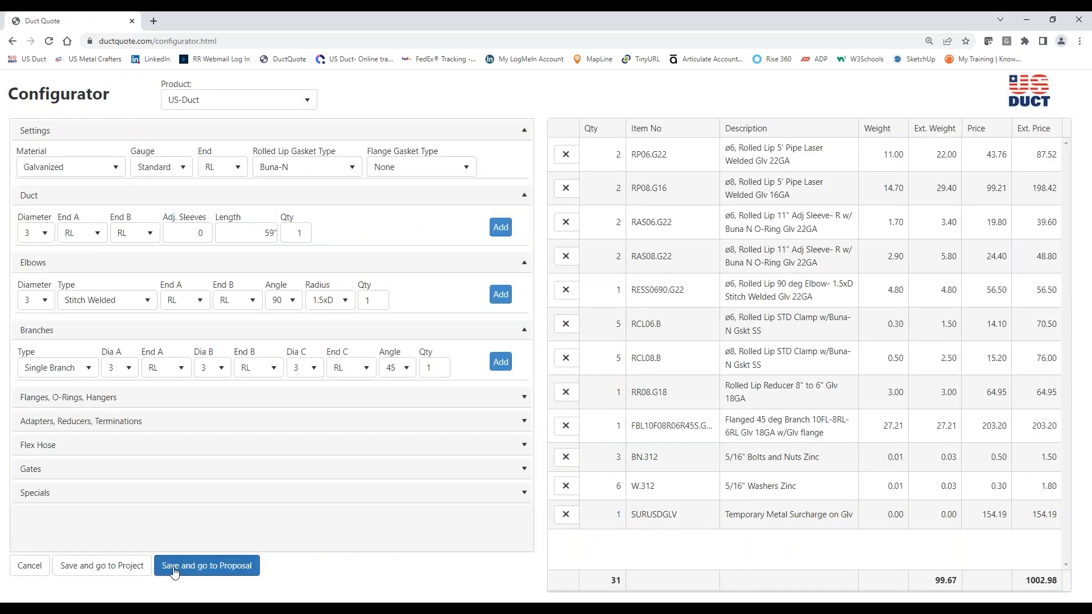
left_click(216, 570)
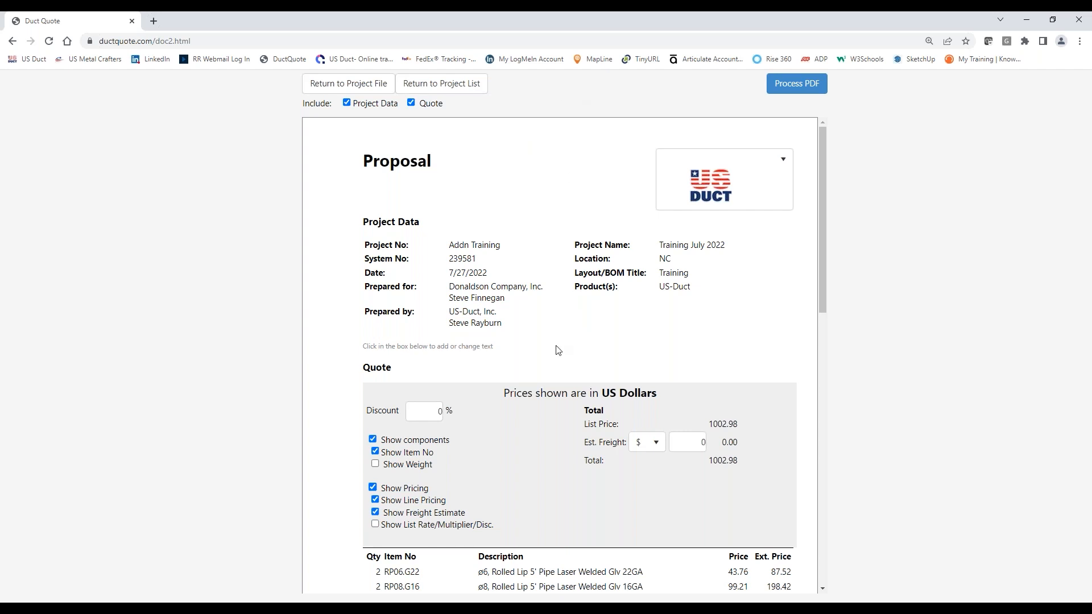
Step: Preview the proposal's List Rate/Multiplier/Disc. and pricing display options, switching each back to its original setting
scroll(553, 350, "down", 3)
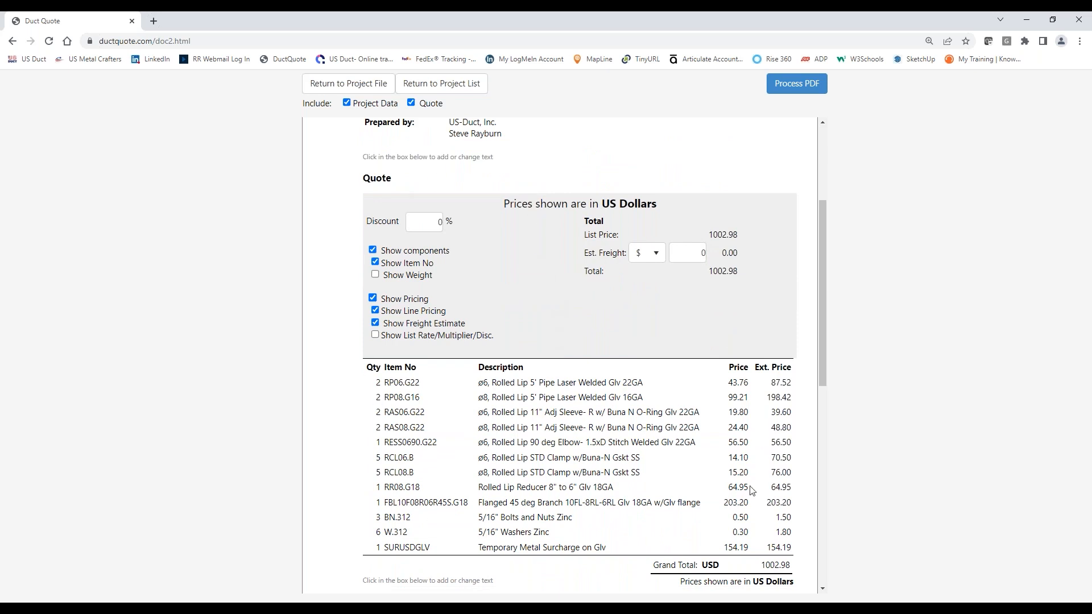
left_click(375, 334)
left_click(376, 335)
left_click(373, 298)
left_click(373, 298)
scroll(574, 444, "up", 3)
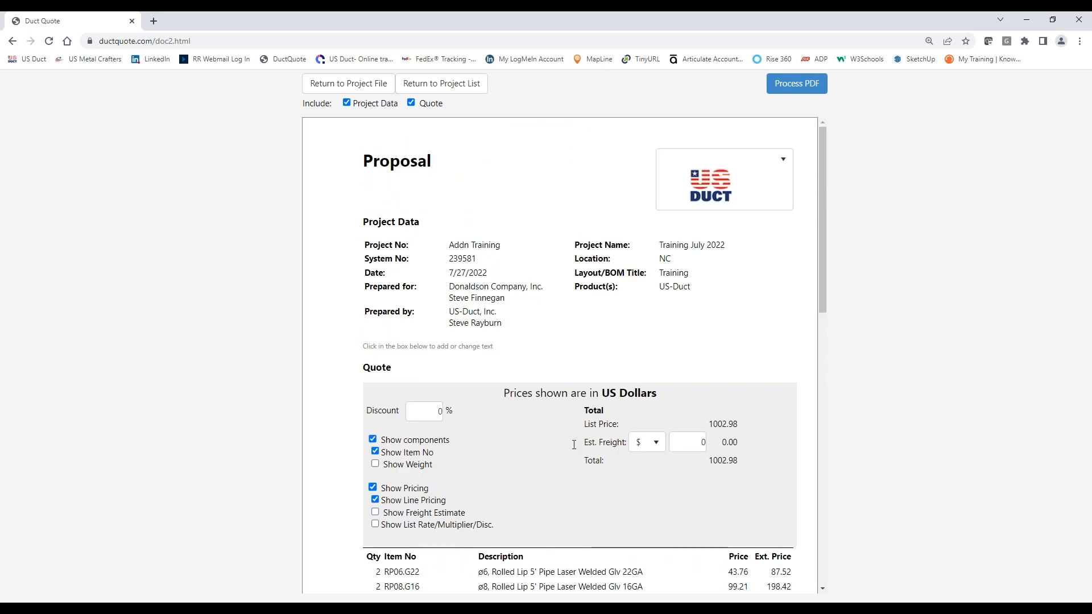
Step: Leave the proposal, save and close the Addn Training project, and return to the main menu
left_click(445, 85)
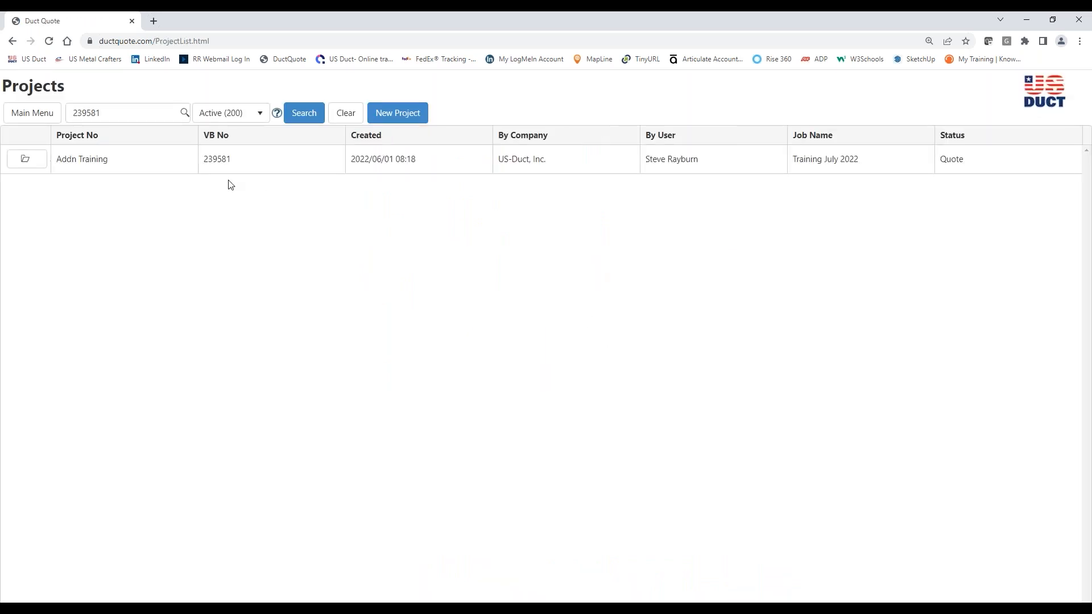
left_click(28, 159)
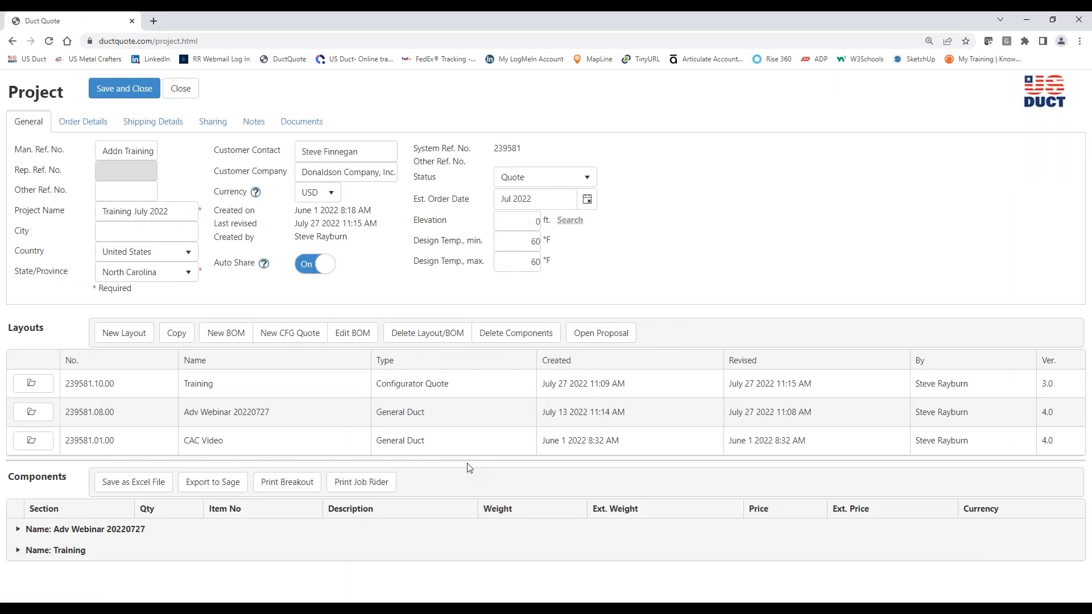
left_click(123, 89)
left_click(34, 112)
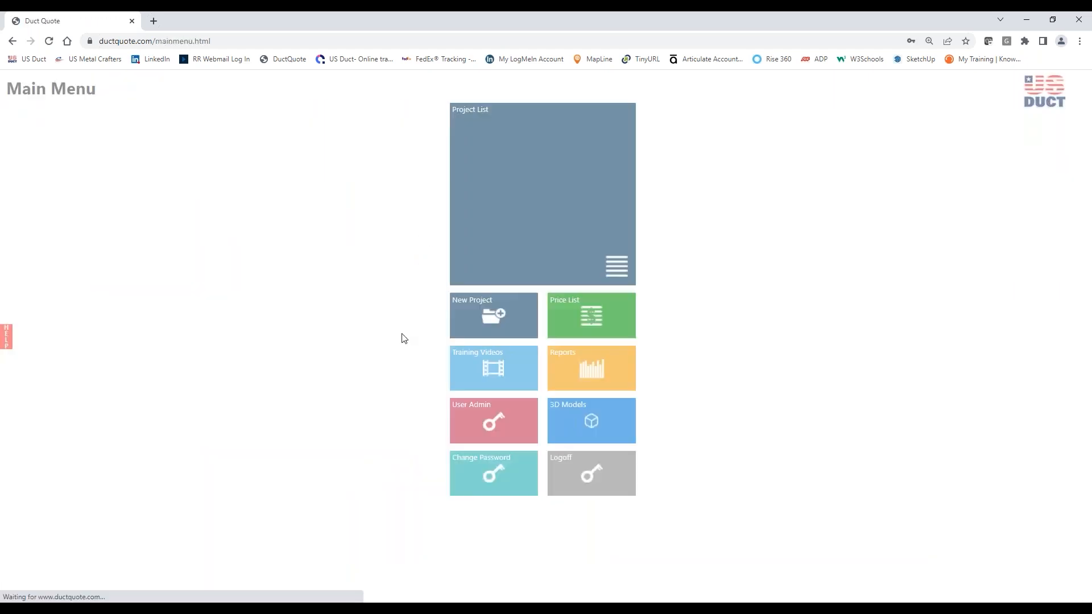
Step: Browse the training video playlist down to its last entries and return to the main menu
left_click(492, 372)
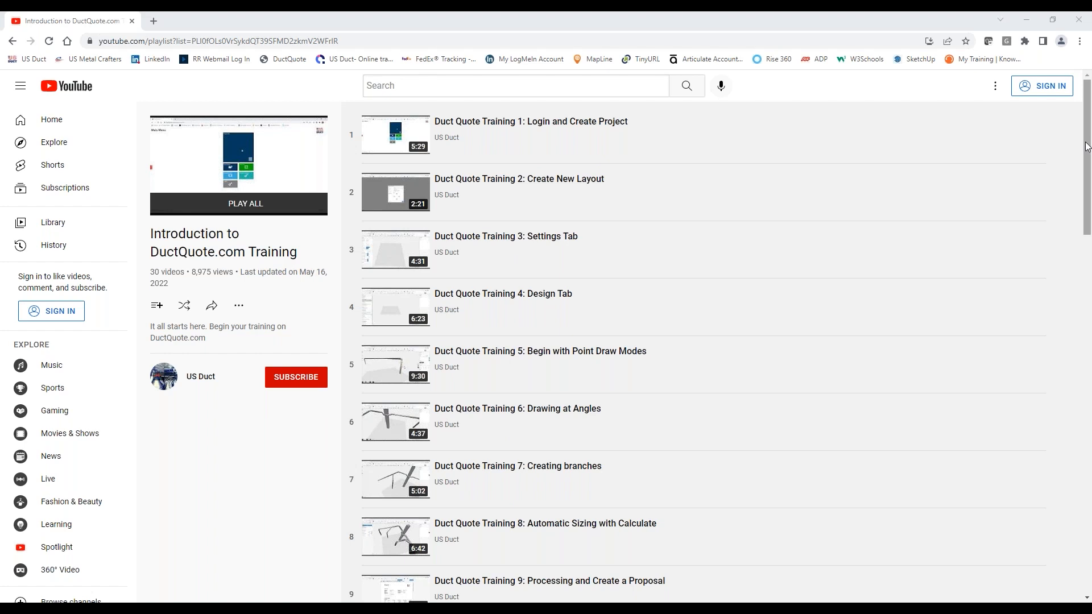
left_click_drag(1089, 149, 1078, 569)
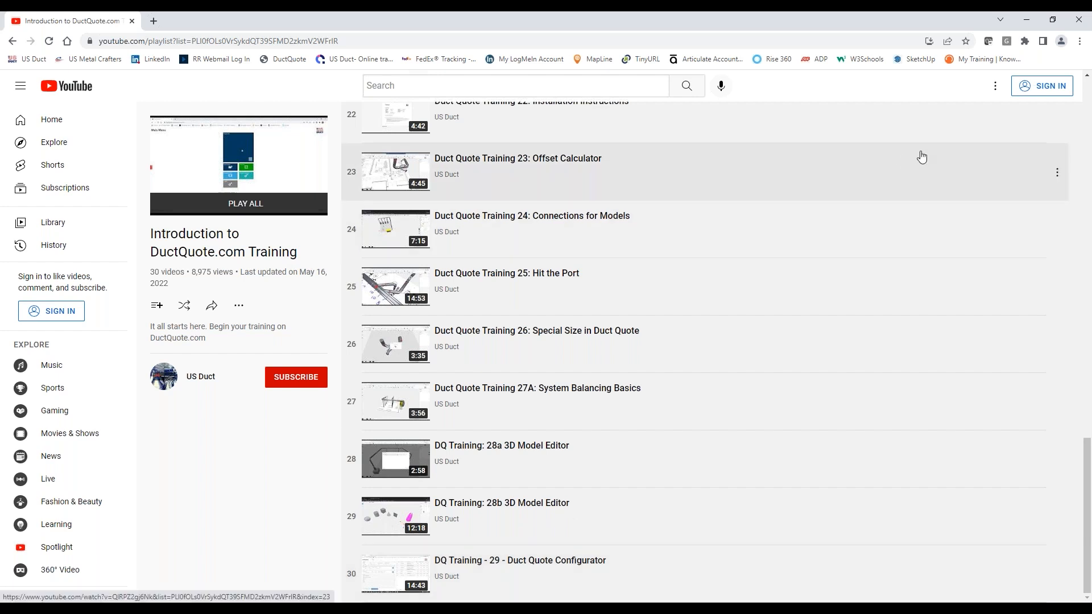
left_click(13, 41)
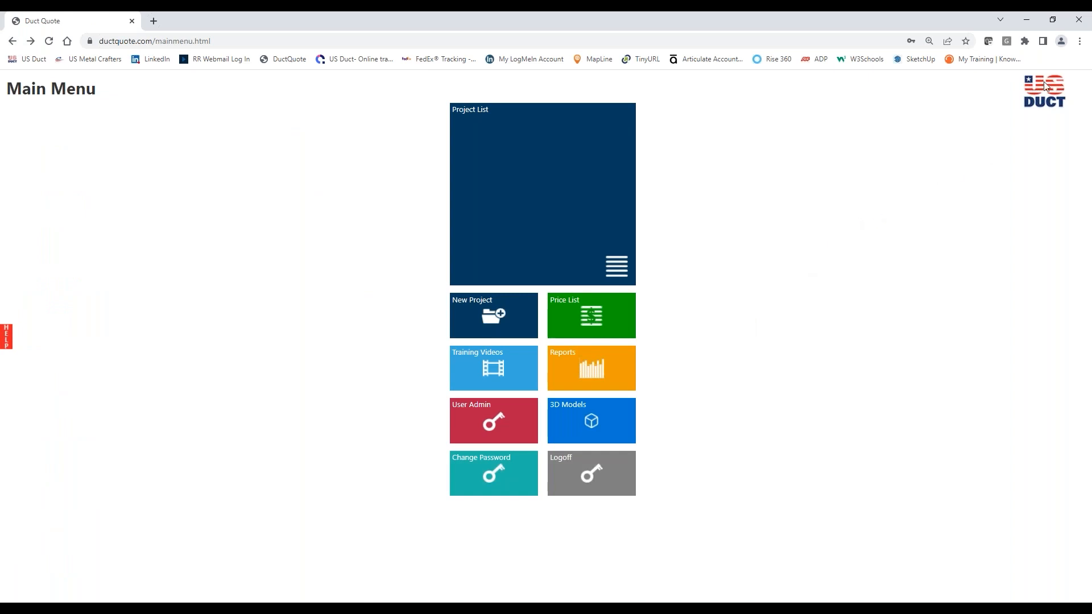
Step: Clear the browser's cached images and files for all time and close the settings page
left_click(1080, 40)
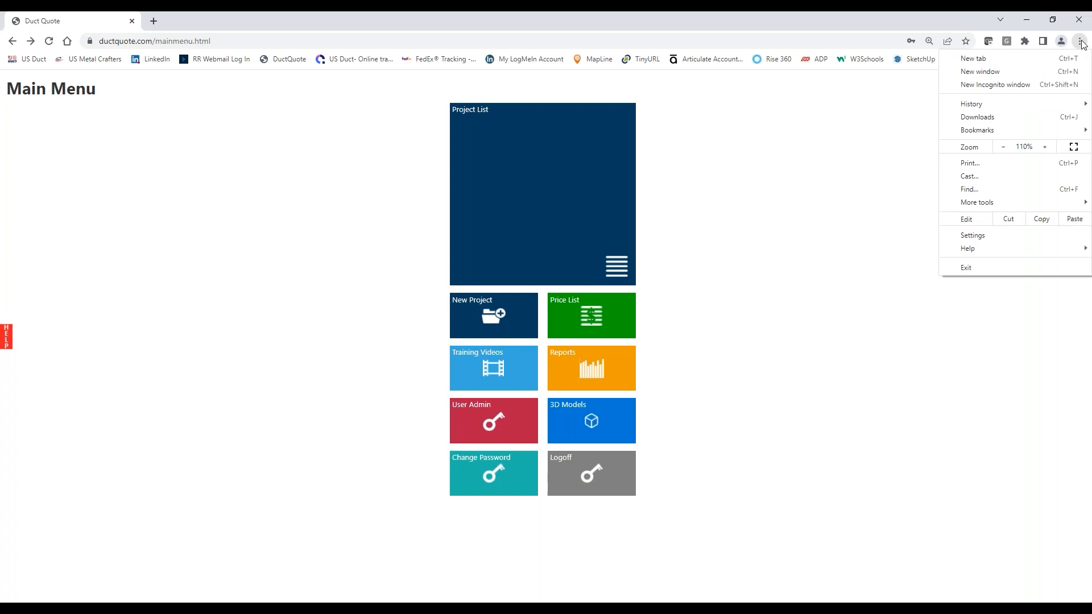
mouse_move(982, 206)
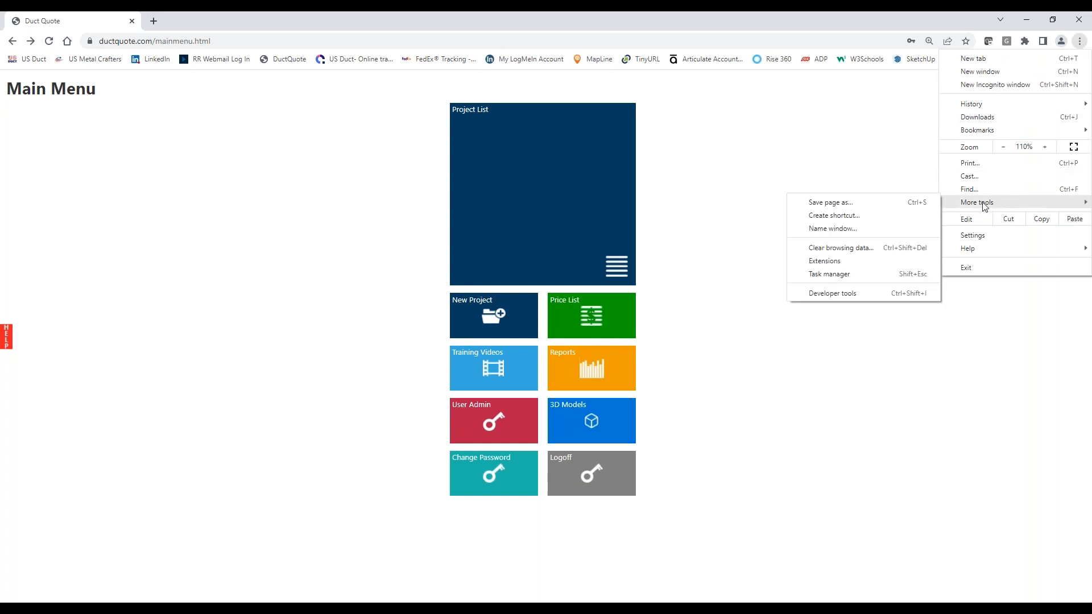
left_click(835, 250)
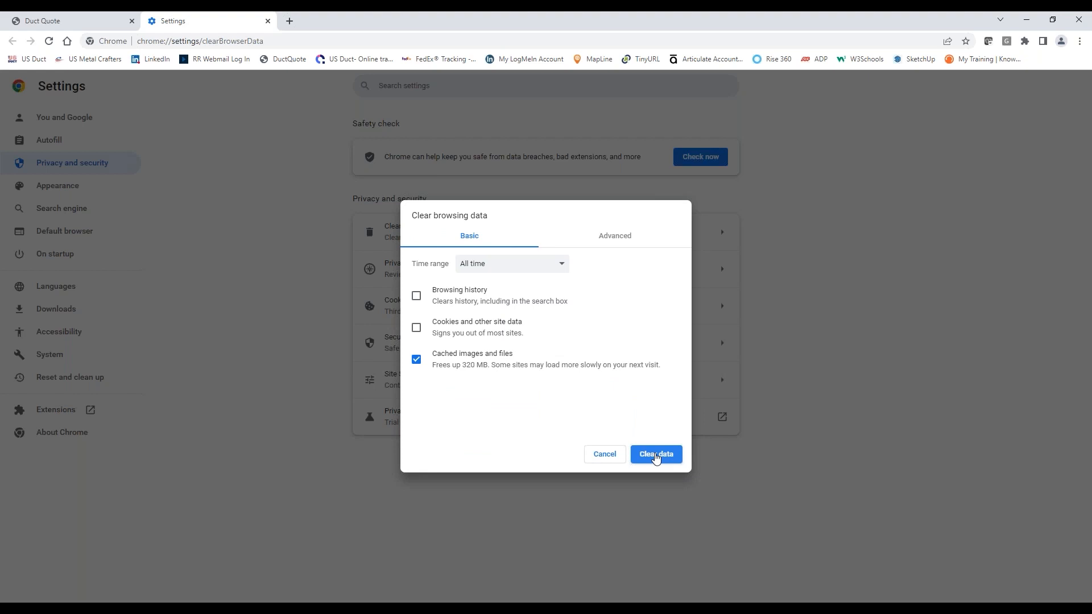
left_click(656, 455)
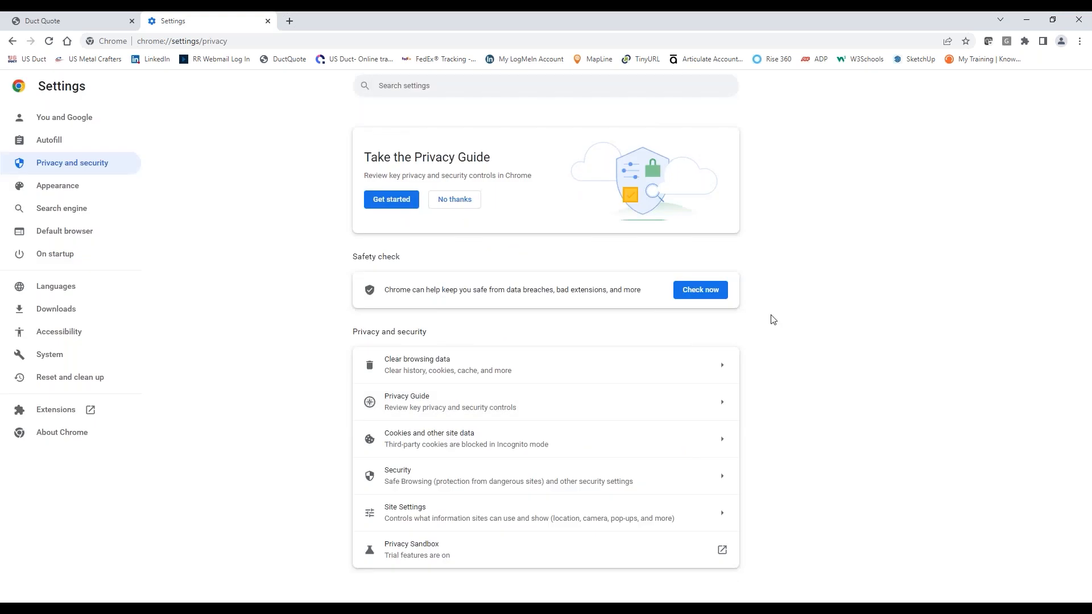
left_click(268, 20)
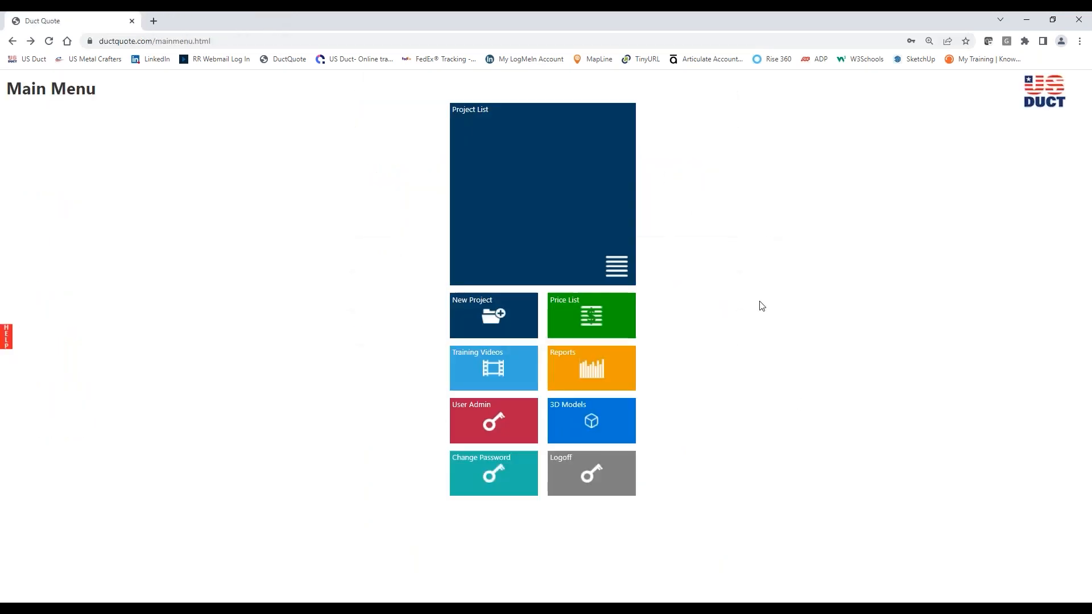